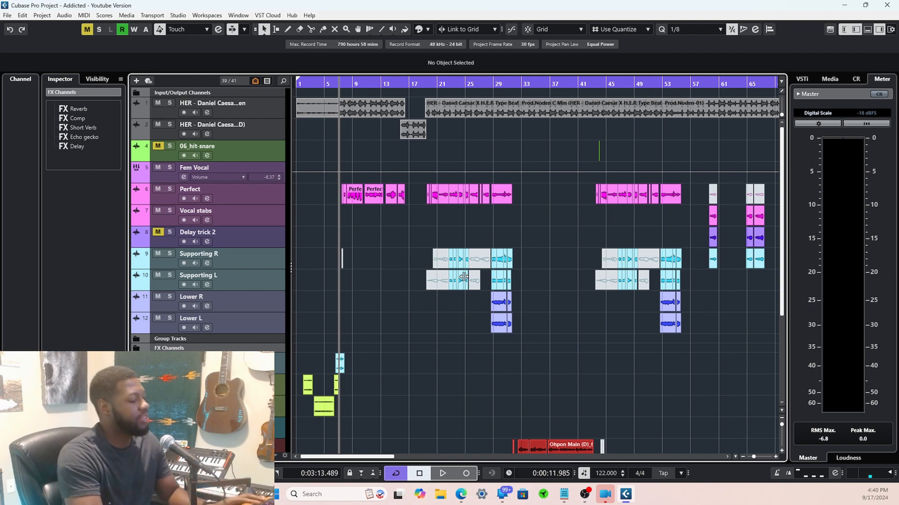
Unmute the Delay FX channel in the mixer and reset its fader to 0 dB
key("F3")
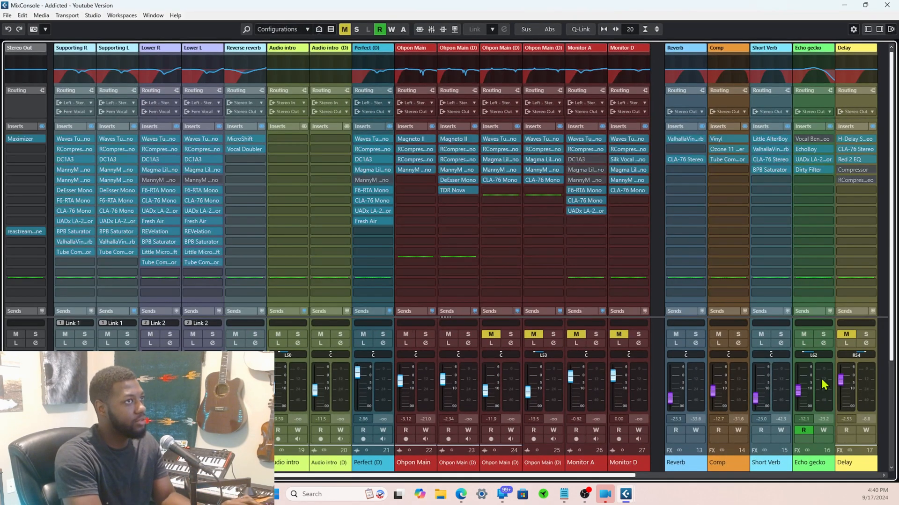
left_click(842, 397, "ctrl")
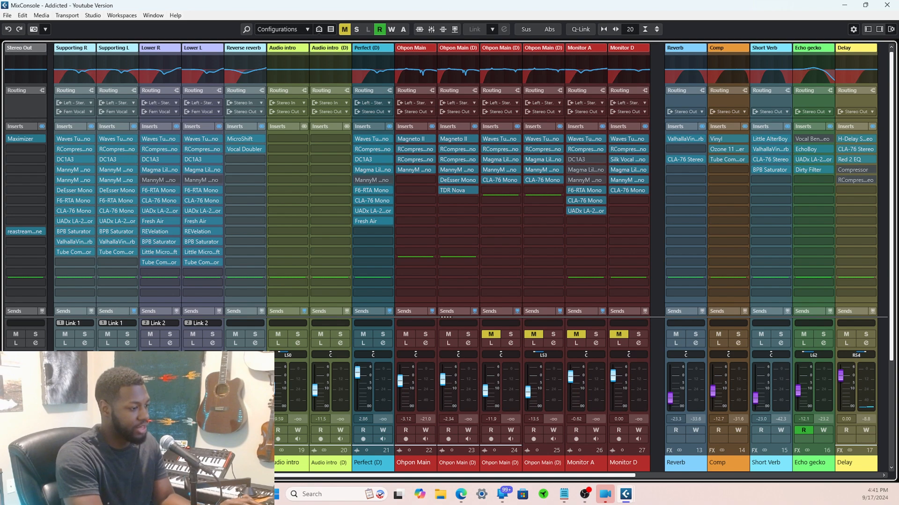
left_click(529, 260)
Return to the project window and play the Perfect vocal section from bar 7 to about bar 16
key("F3")
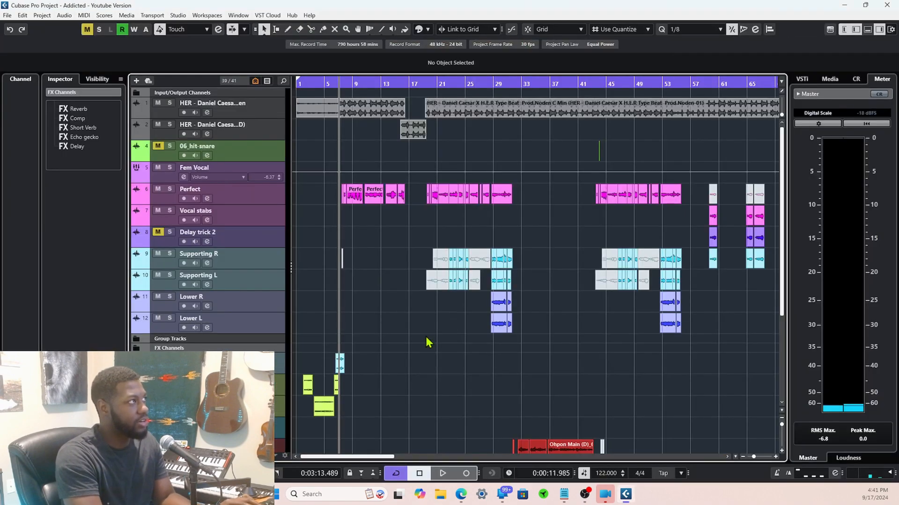
key("space")
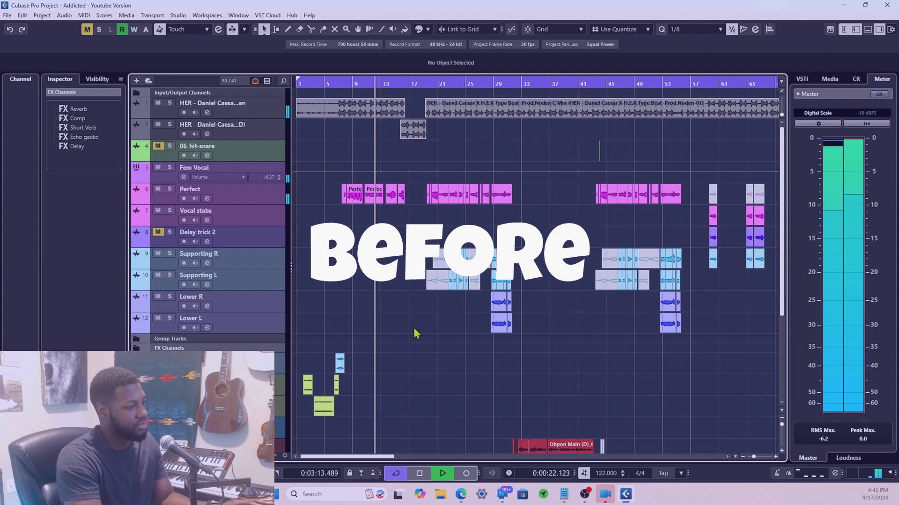
key("space")
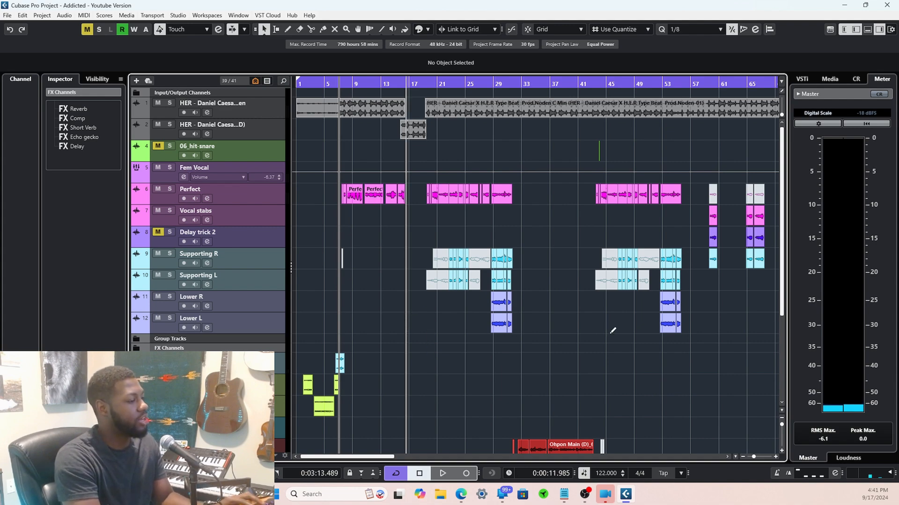
Enable Listen on the Delay channel in the mixer and examine its channel EQ curve with the low-cut filter
key("F3")
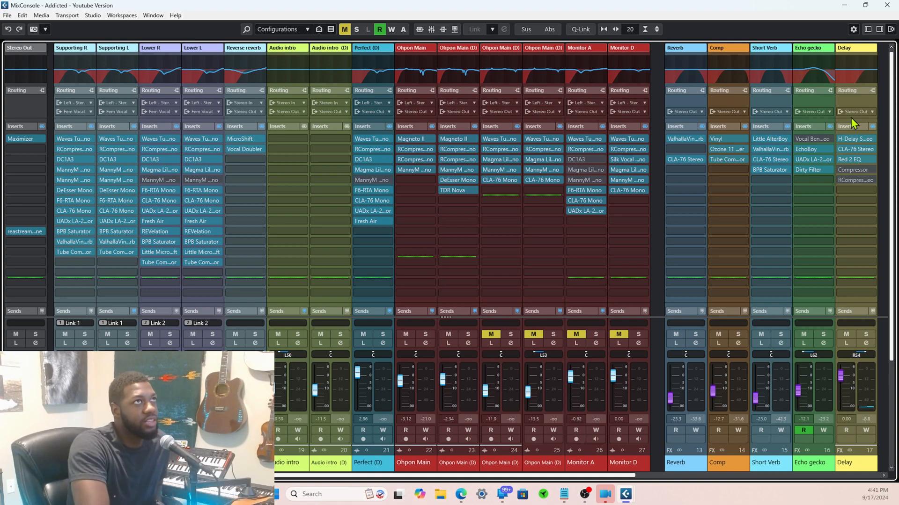
left_click(854, 73)
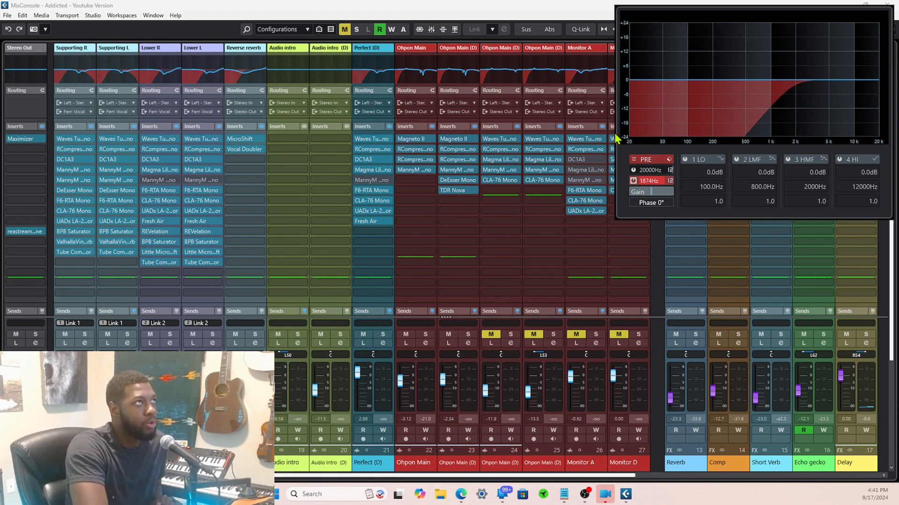
left_click(846, 346)
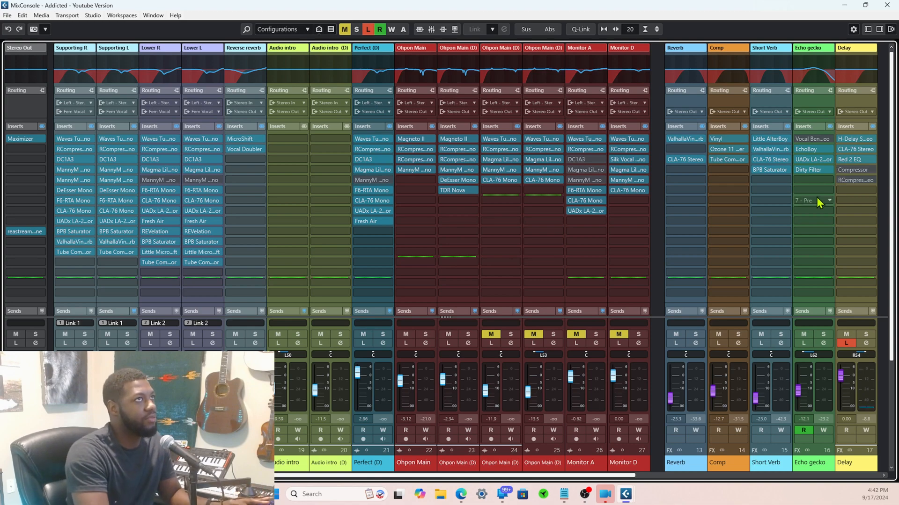
left_click(870, 83)
left_click_drag(860, 88, 759, 116)
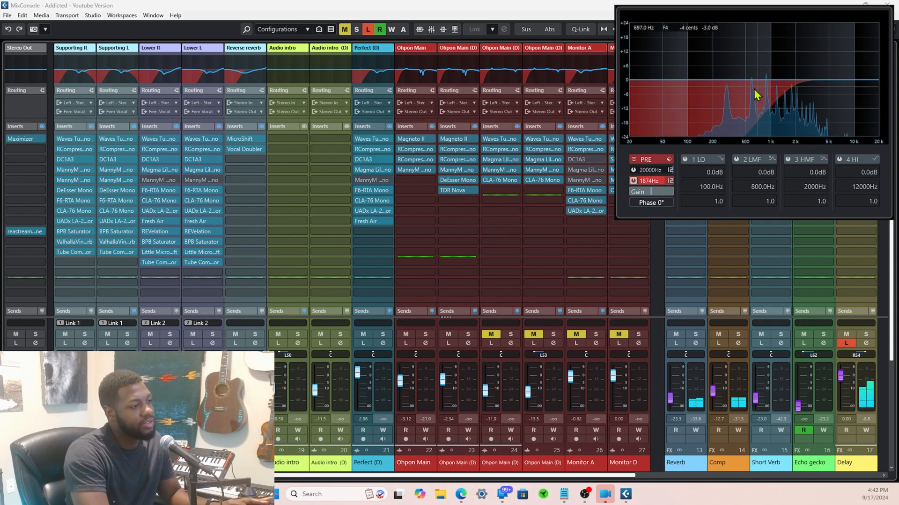
left_click(809, 261)
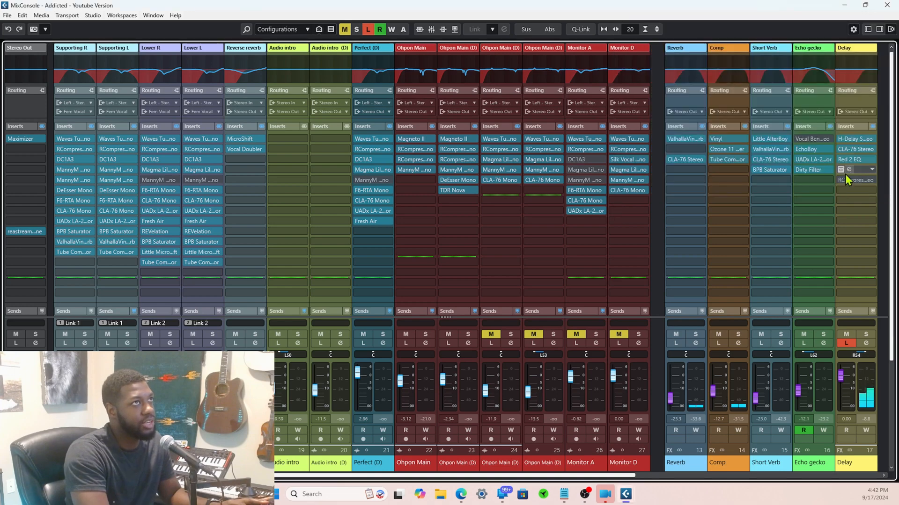
Open the Delay channel's Red 2 EQ insert, move its window clear of the faders, and close it
left_click(852, 161)
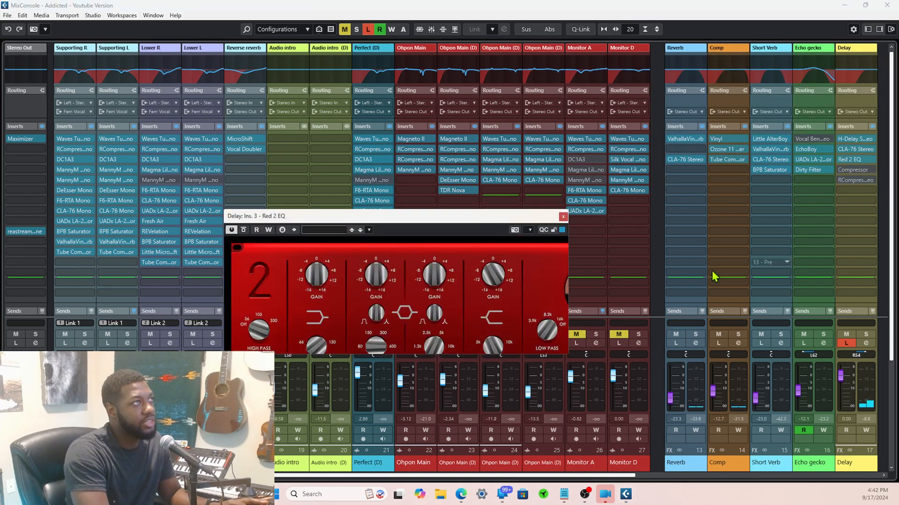
left_click_drag(498, 219, 416, 248)
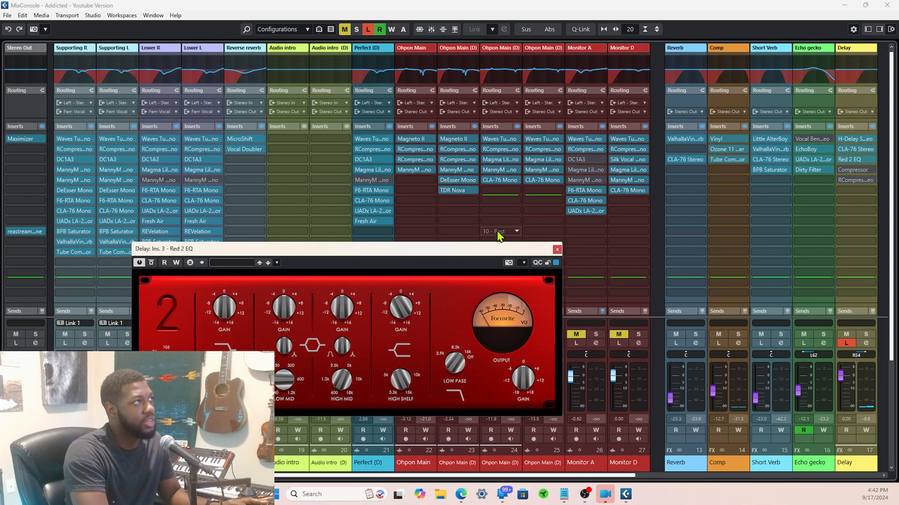
left_click_drag(538, 250, 540, 71)
left_click(556, 70)
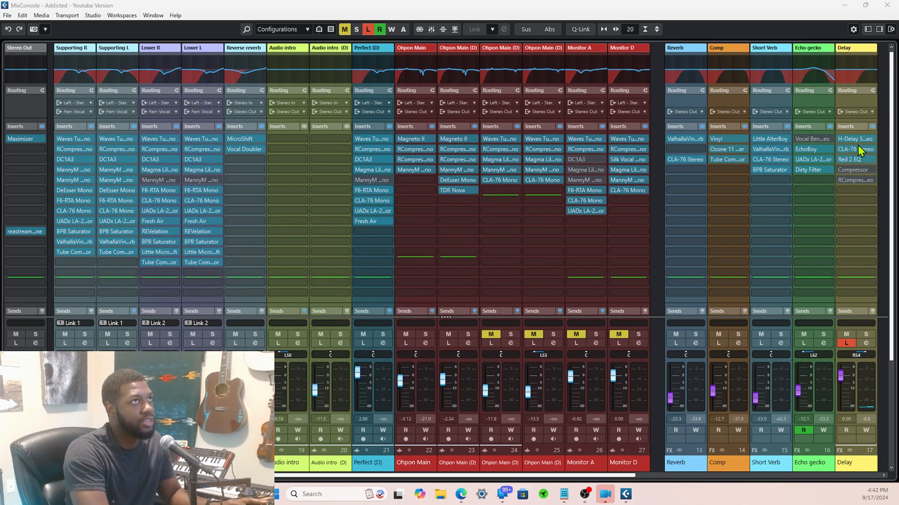
Examine the settings of the Delay channel's H-Delay Stereo, CLA-76 Stereo and Red 2 EQ inserts one after another
left_click(855, 139)
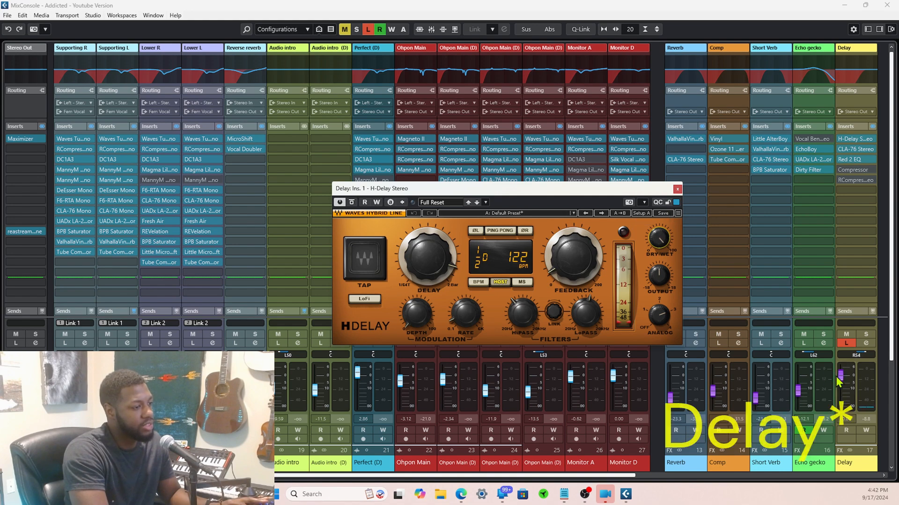
left_click(681, 189)
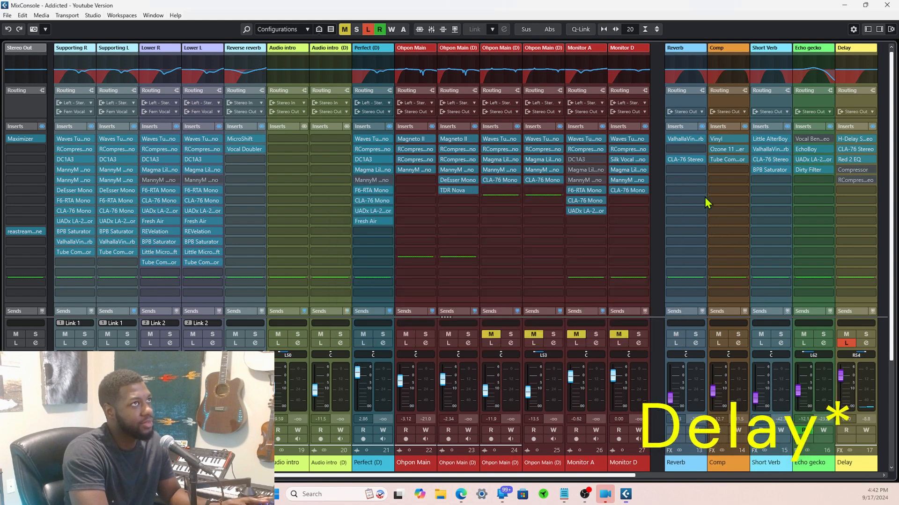
left_click(849, 150)
left_click_drag(426, 172, 512, 175)
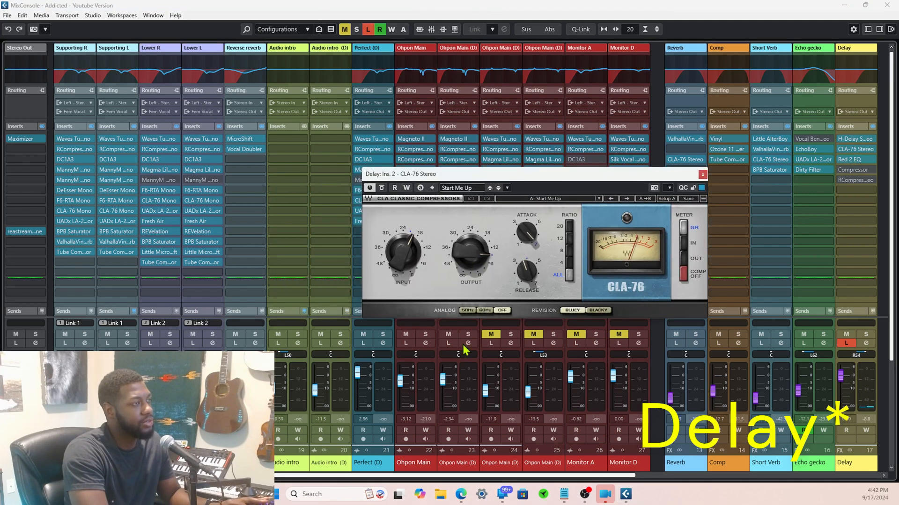
left_click(702, 176)
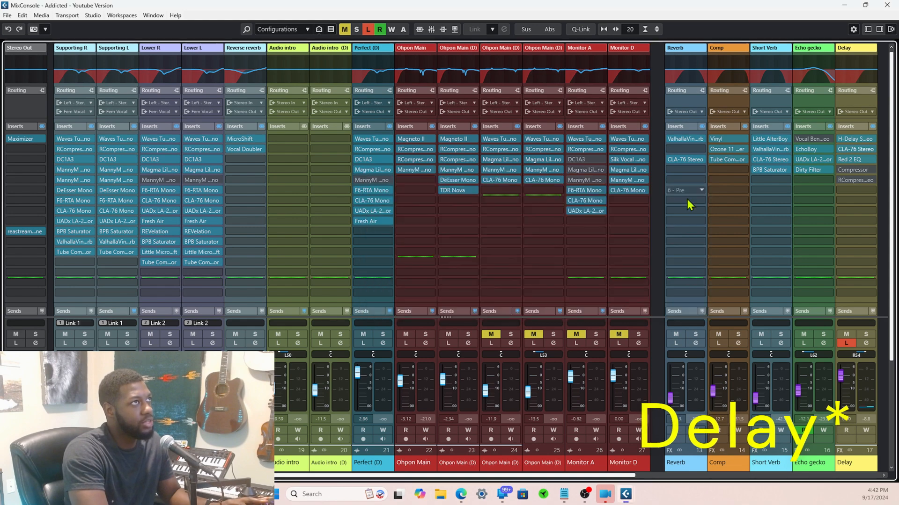
left_click(849, 160)
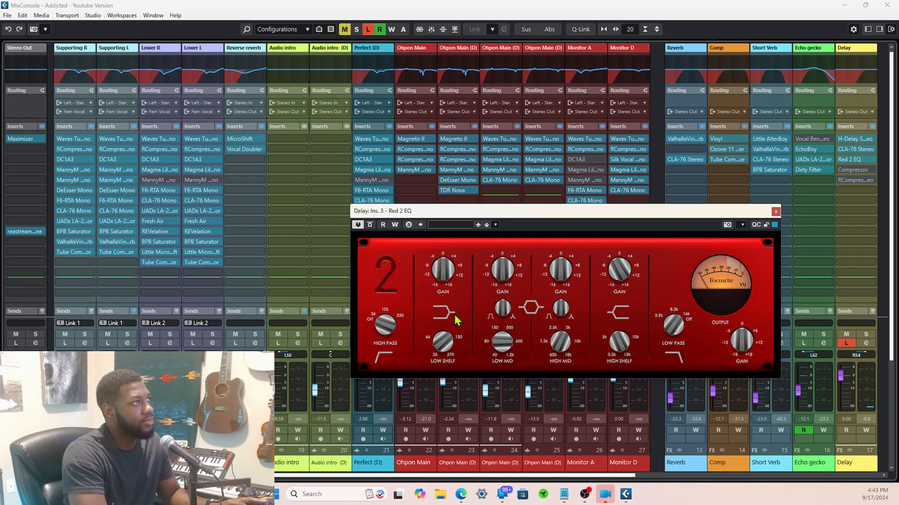
left_click(775, 213)
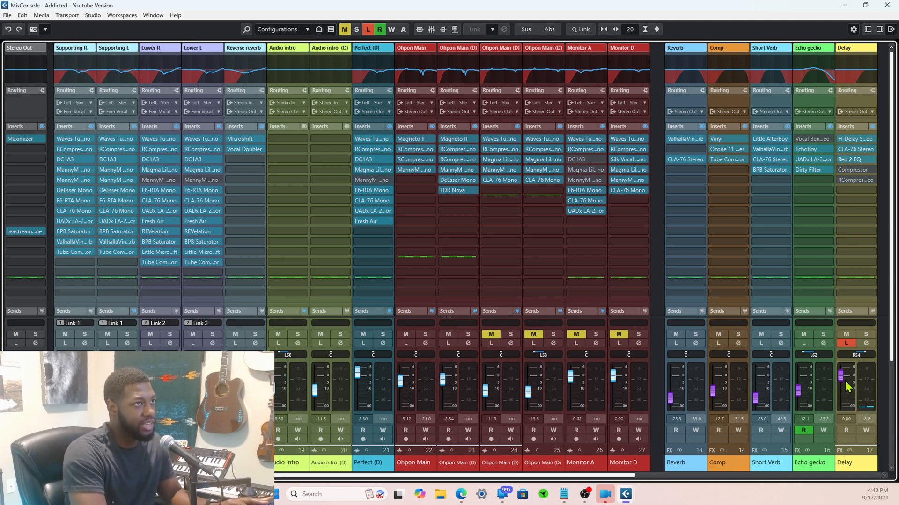
Turn off Listen on the Delay channel and lower its fader to about -15.4 dB
left_click(846, 343)
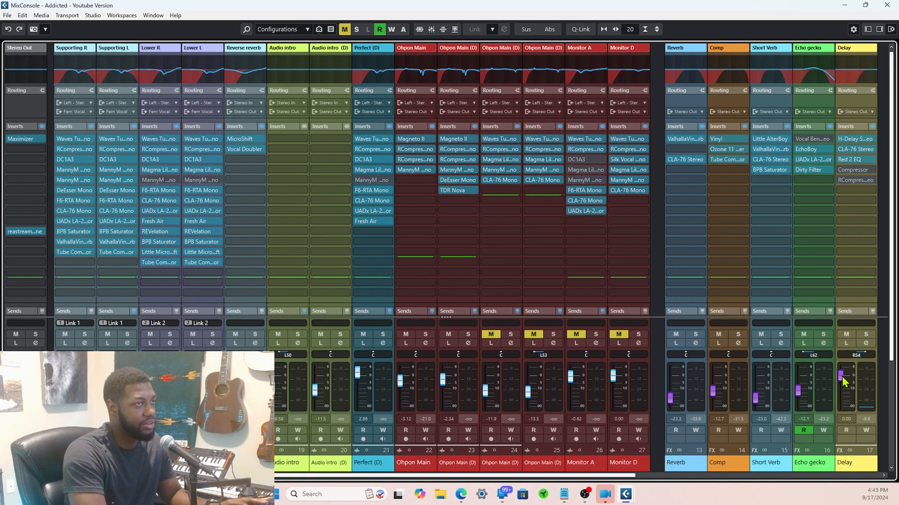
left_click_drag(843, 381, 846, 394)
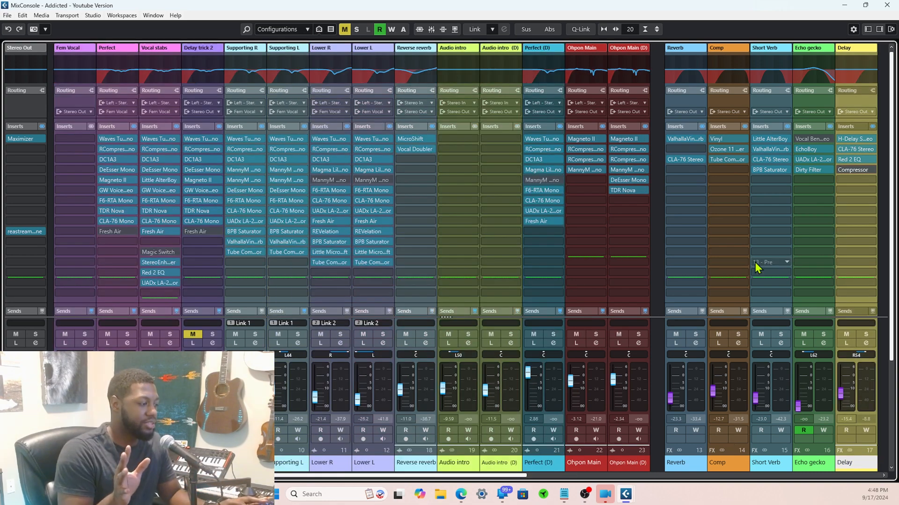
Move the FX Channels folder to just above the Perfect track in the project window and expand it
key("F3")
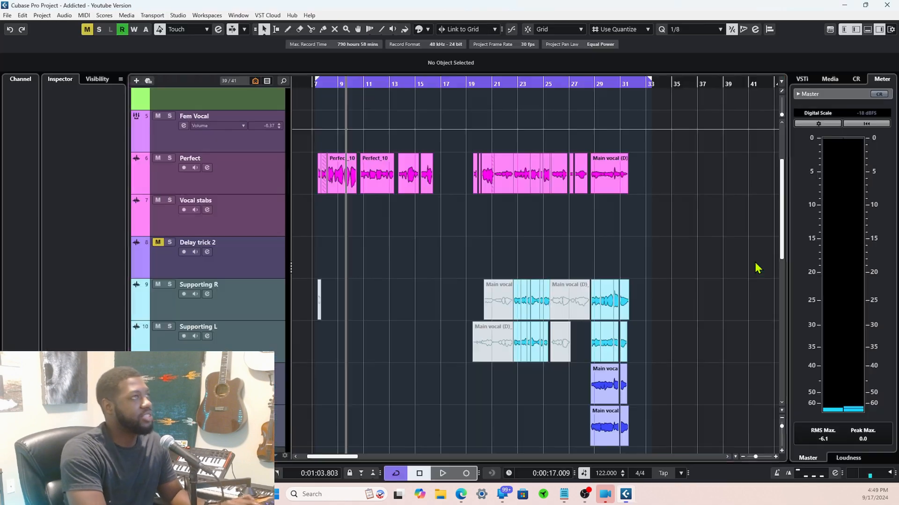
scroll(407, 369, "down", 3)
scroll(406, 373, "up", 3)
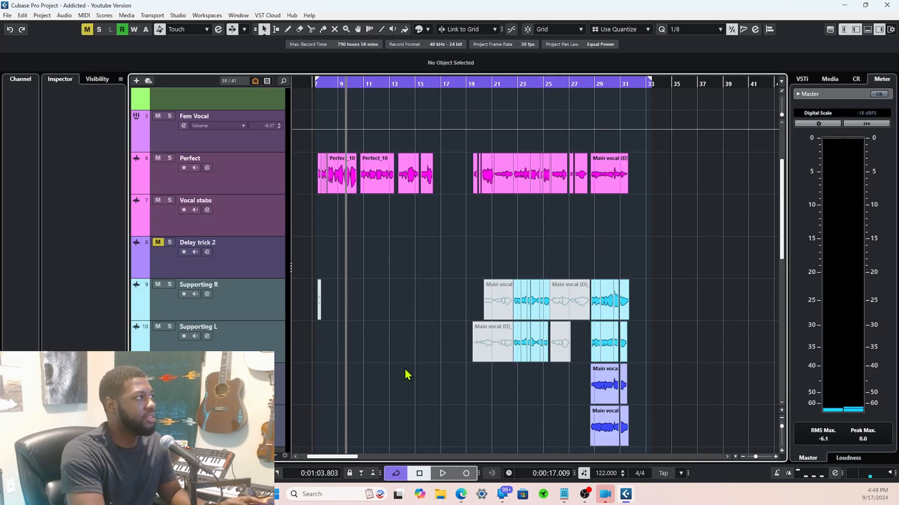
scroll(341, 373, "down", 7)
scroll(398, 348, "up", 5)
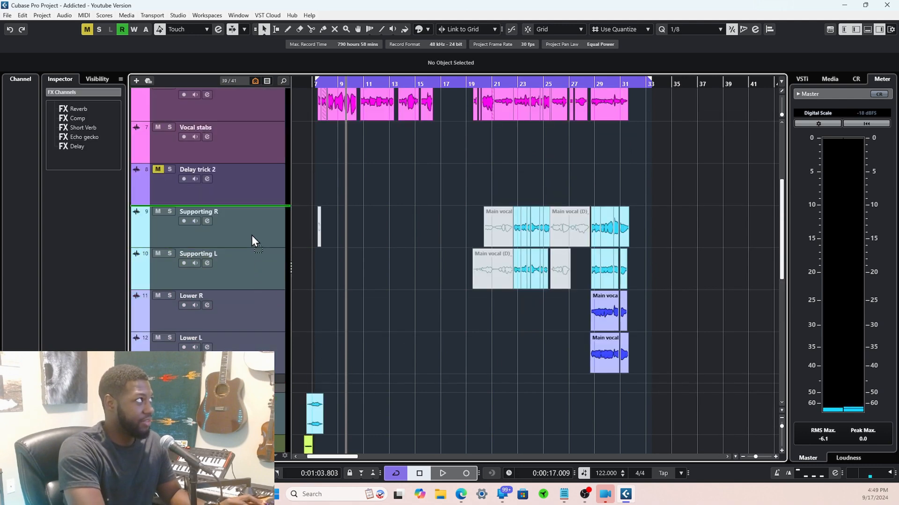
scroll(357, 345, "up", 4)
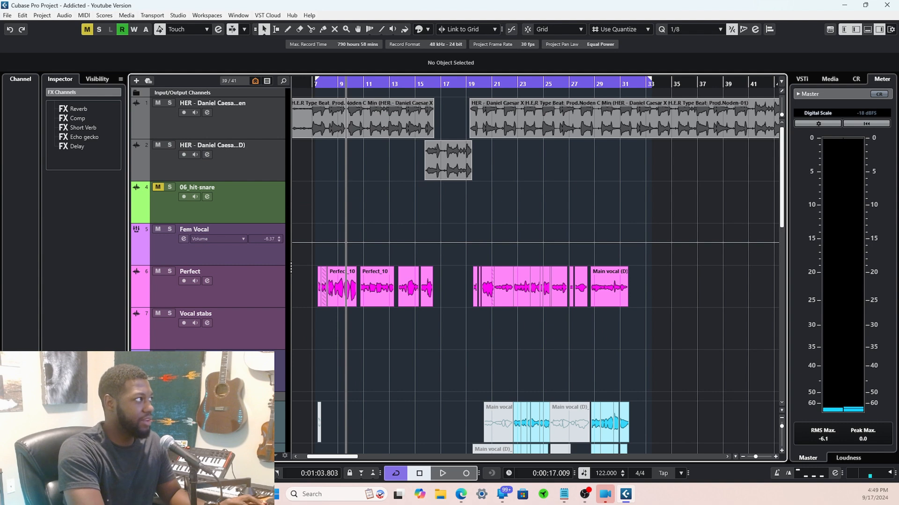
left_click_drag(255, 349, 253, 282)
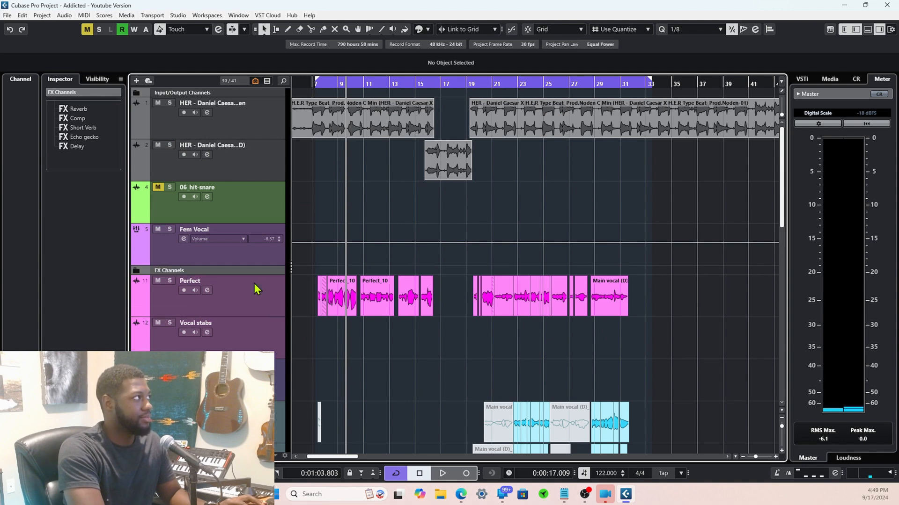
left_click(137, 270)
Enlarge the track view, select the Delay FX track, and check its channel in the mixer
scroll(248, 300, "down", 3)
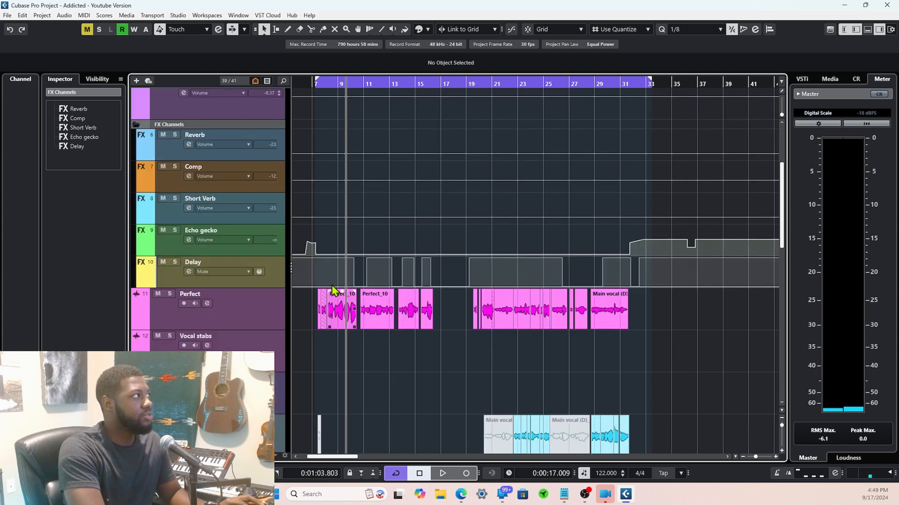
scroll(356, 318, "up", 2)
scroll(359, 330, "up", 3)
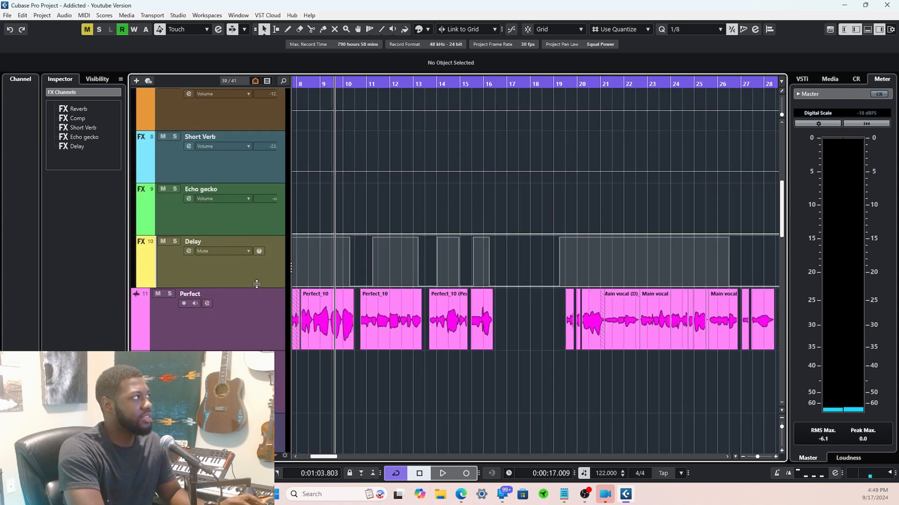
left_click(245, 267)
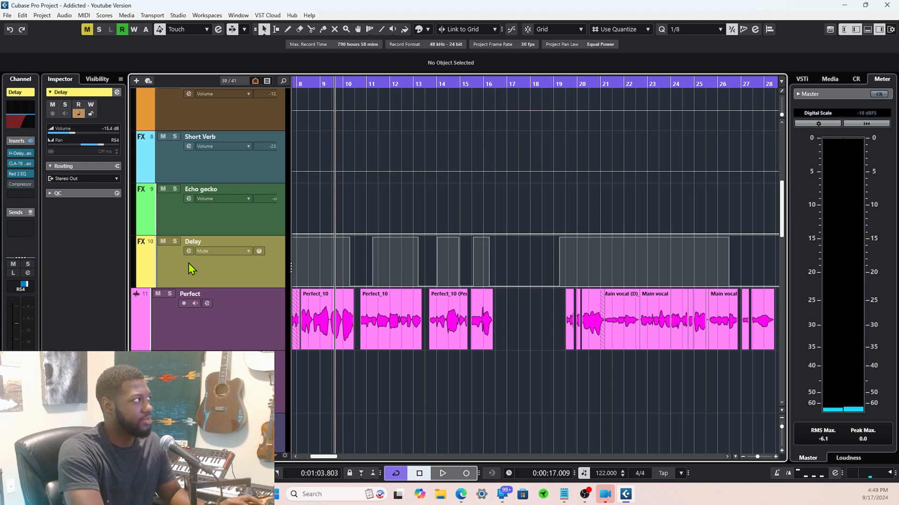
key("F3")
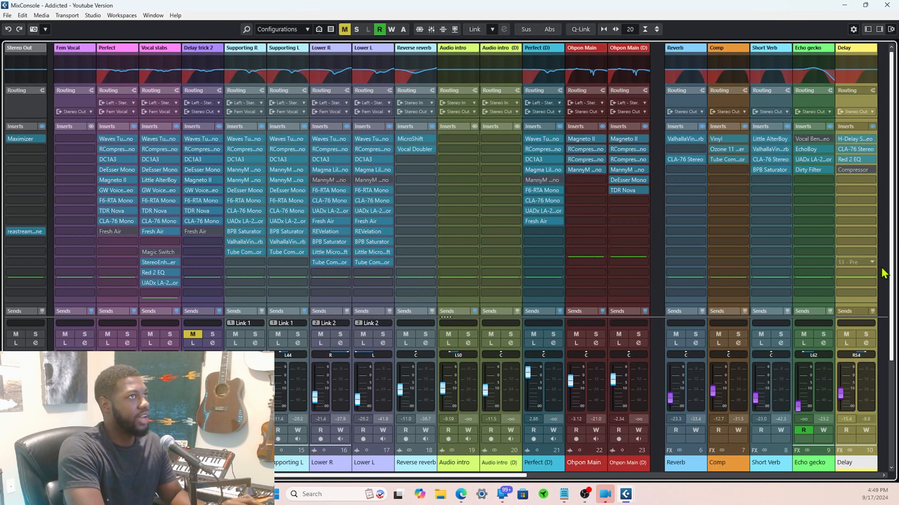
key("F3")
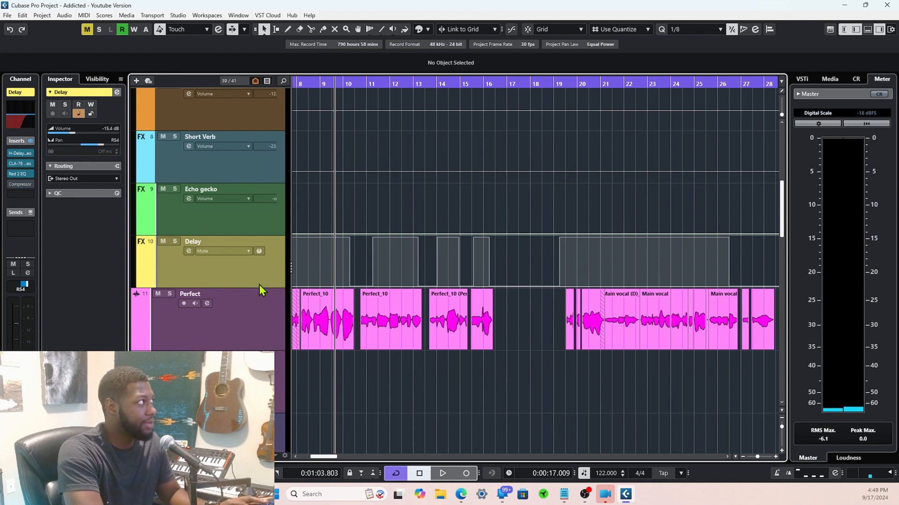
Examine the Delay track's mute automation against the Perfect vocal clips between bars 8 and 16
scroll(379, 281, "up", 2)
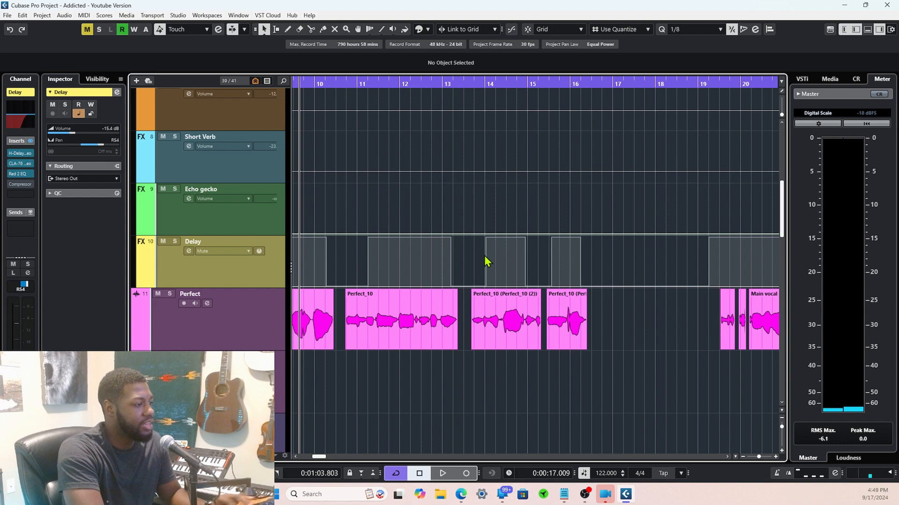
scroll(566, 281, "left", 3)
scroll(570, 285, "right", 3)
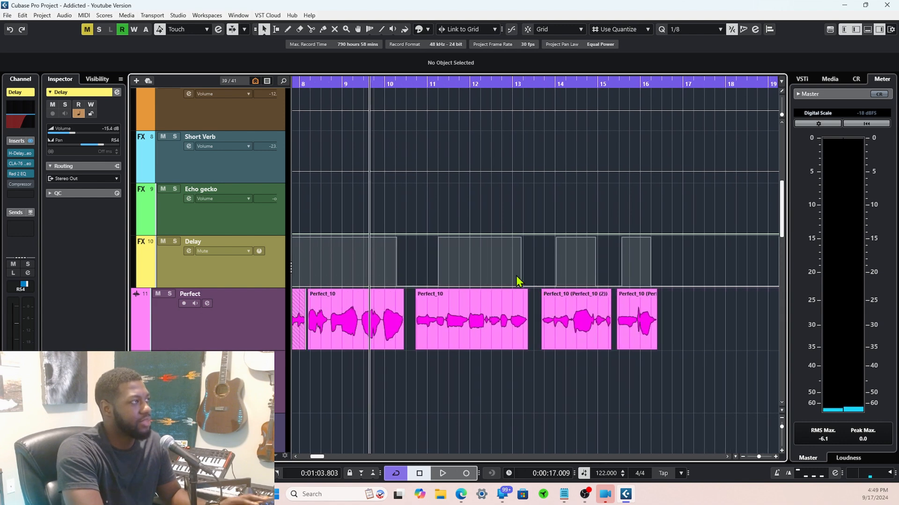
scroll(510, 273, "down", 1)
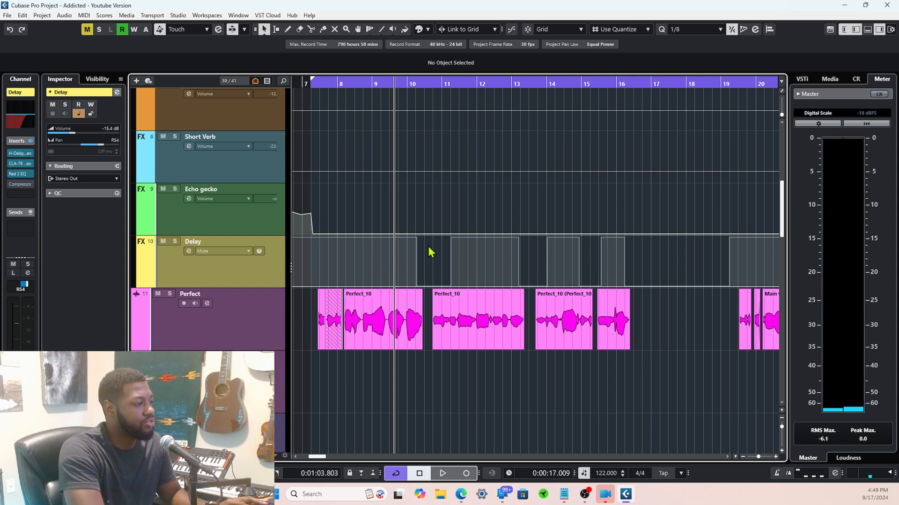
Look at the automation parameter choice on the Delay track, leaving it on Mute
left_click(219, 255)
left_click(213, 276)
left_click(211, 251)
left_click(202, 270)
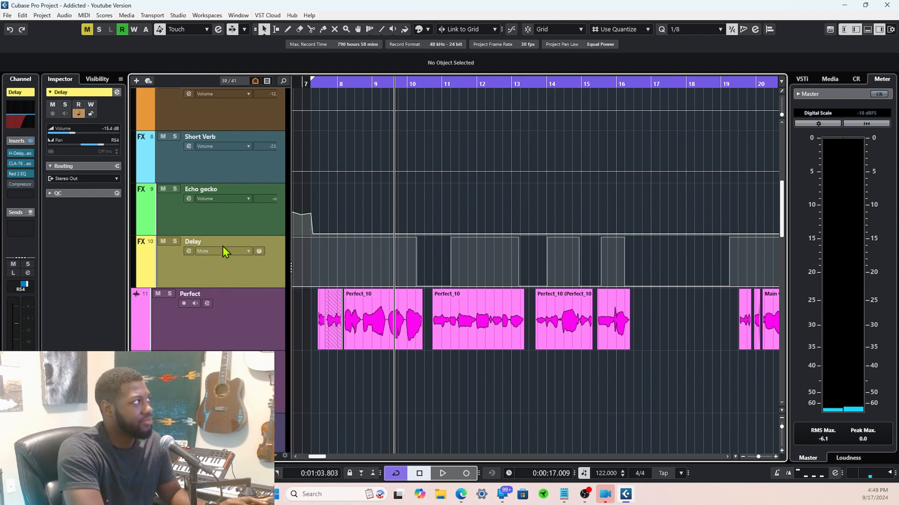
Look through the Delay track's automation parameter choices and the cue sends in its channel settings
left_click(227, 251)
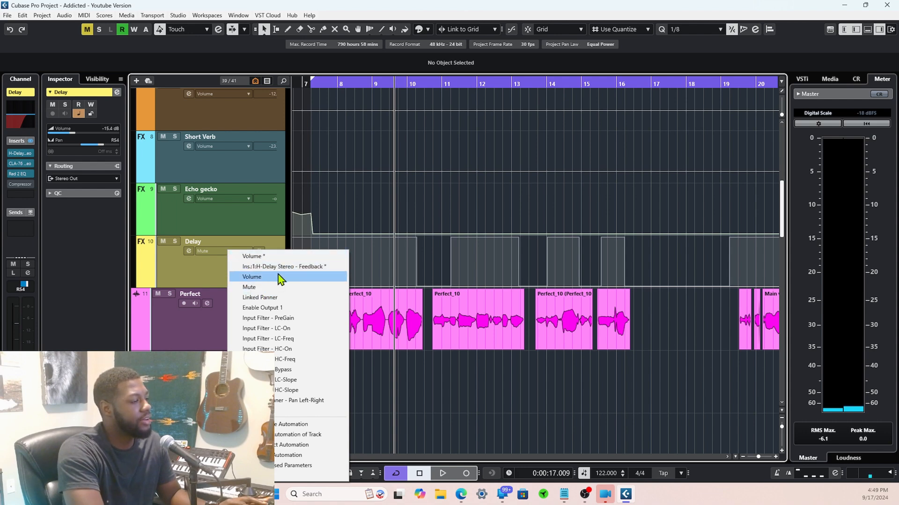
left_click(203, 277)
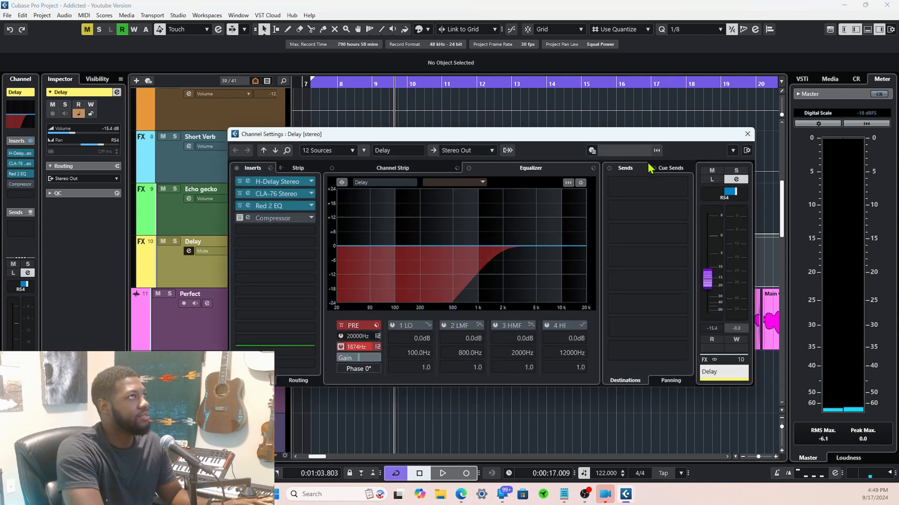
left_click(676, 169)
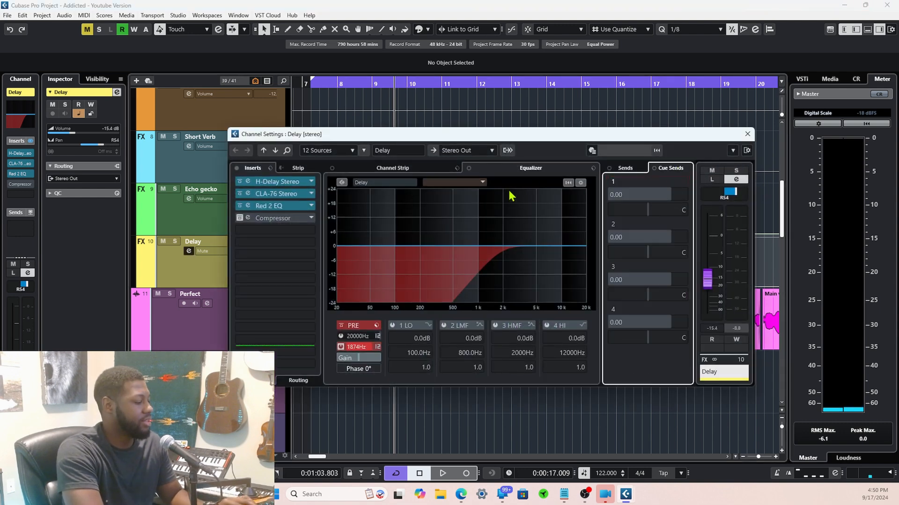
Check the H-Delay Stereo insert on the Delay channel in the mixer, and close the plug-in and the channel settings
key("F3")
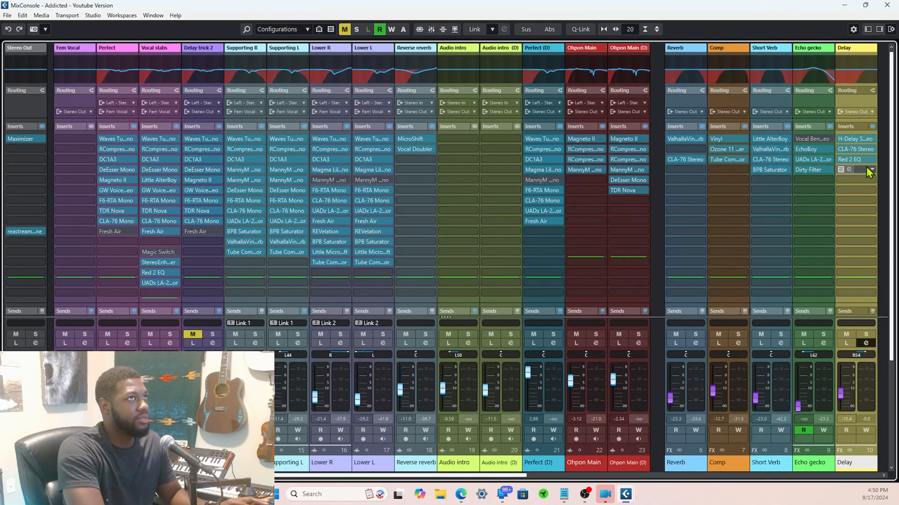
left_click(854, 139)
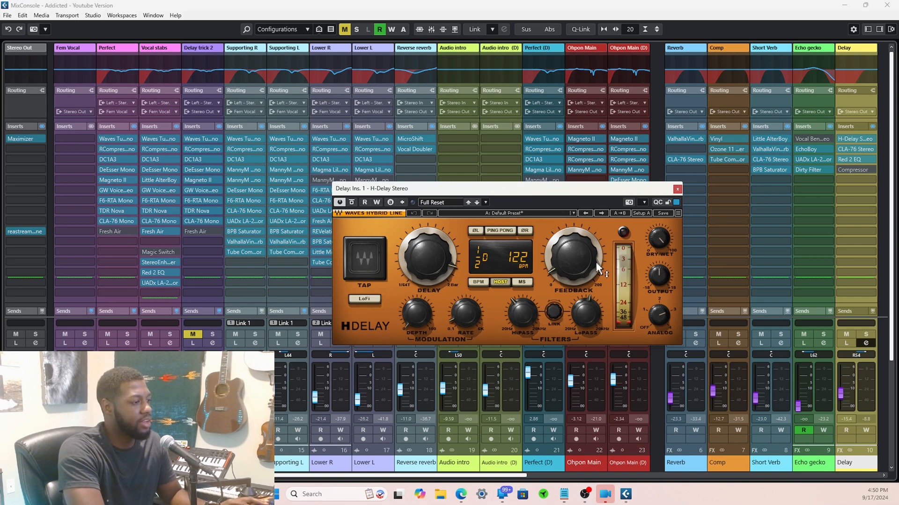
left_click(677, 189)
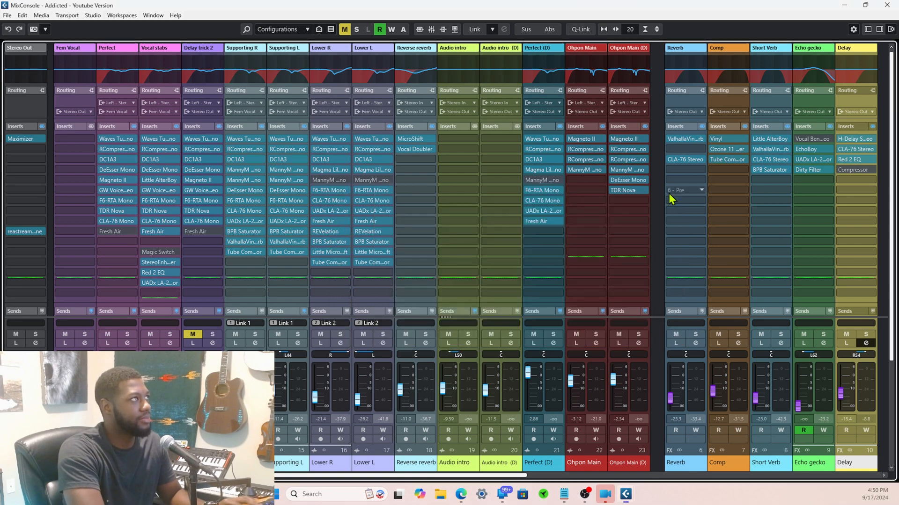
key("F3")
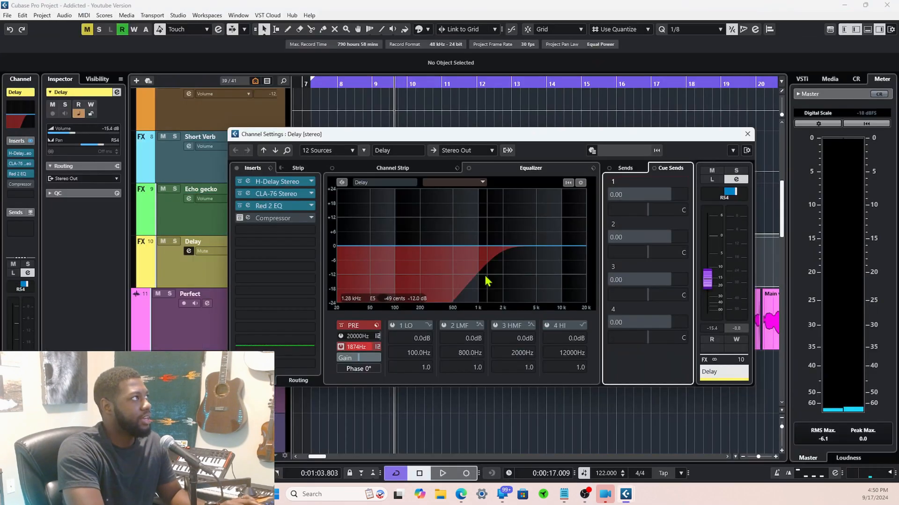
left_click(747, 135)
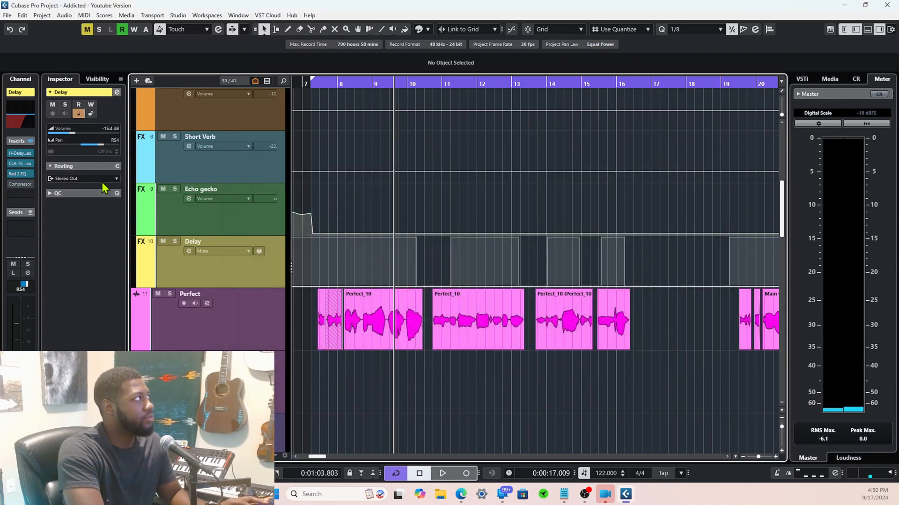
Enable automation read and write on the Delay track and place its H-Delay Stereo plug-in over the project window
left_click(78, 106)
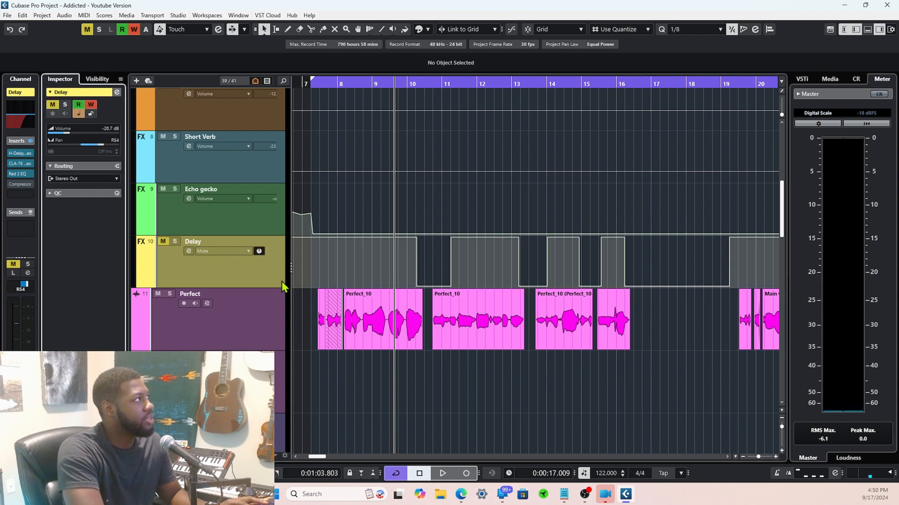
left_click(236, 276)
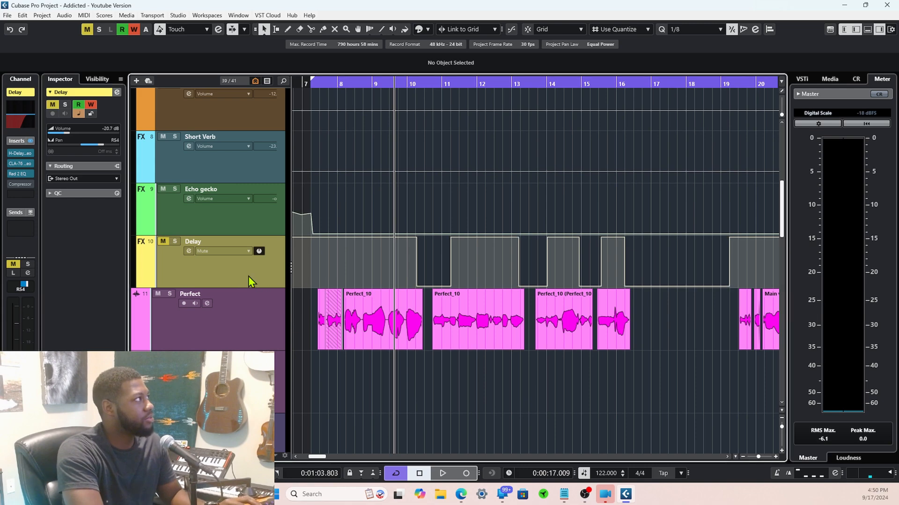
key("F3")
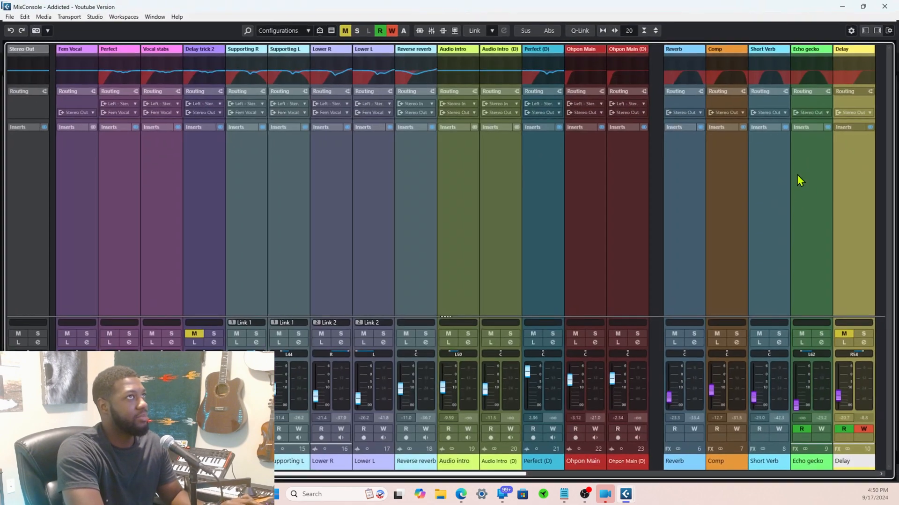
left_click(848, 139)
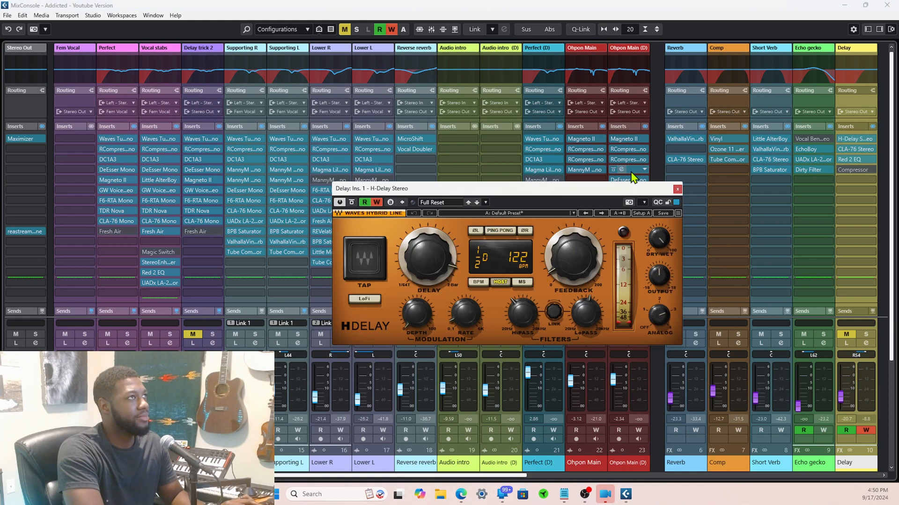
key("F3")
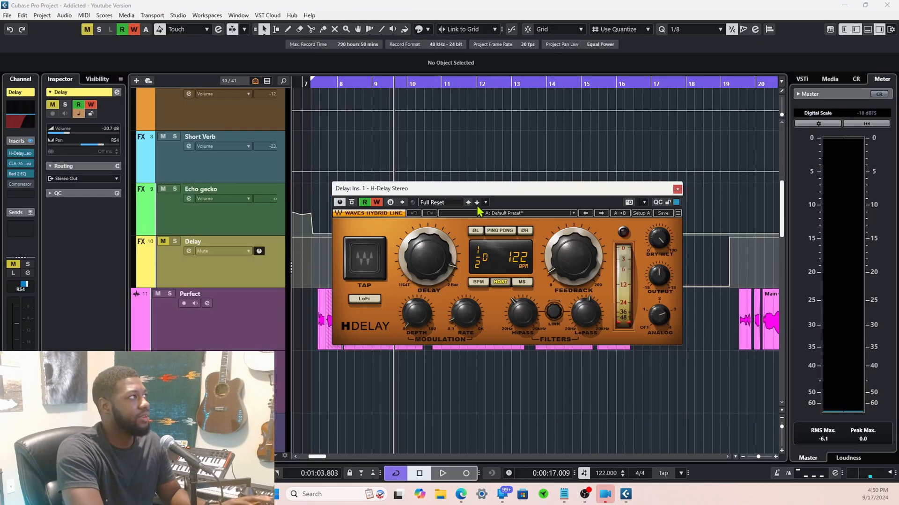
left_click_drag(474, 192, 556, 203)
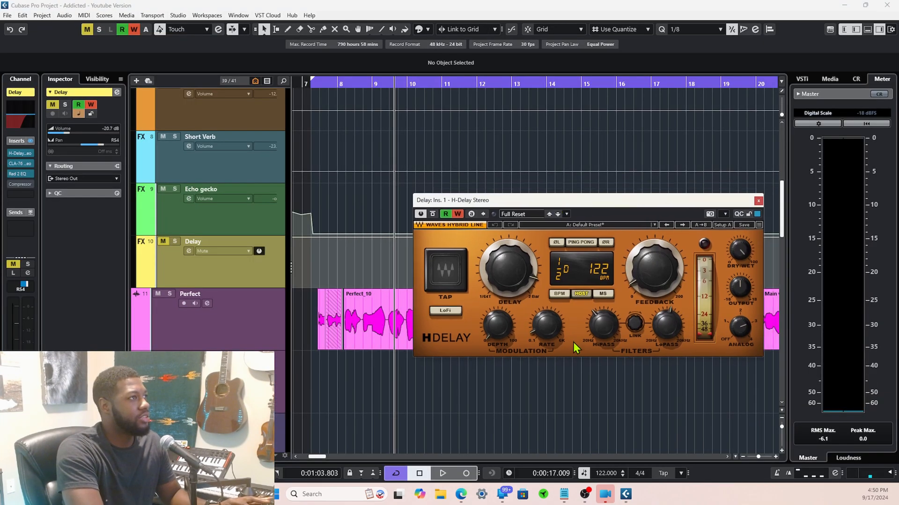
Record automation of the H-Delay HiPass filter being lowered between bars 10 and 11 while the song plays from the loop start
left_click(318, 390)
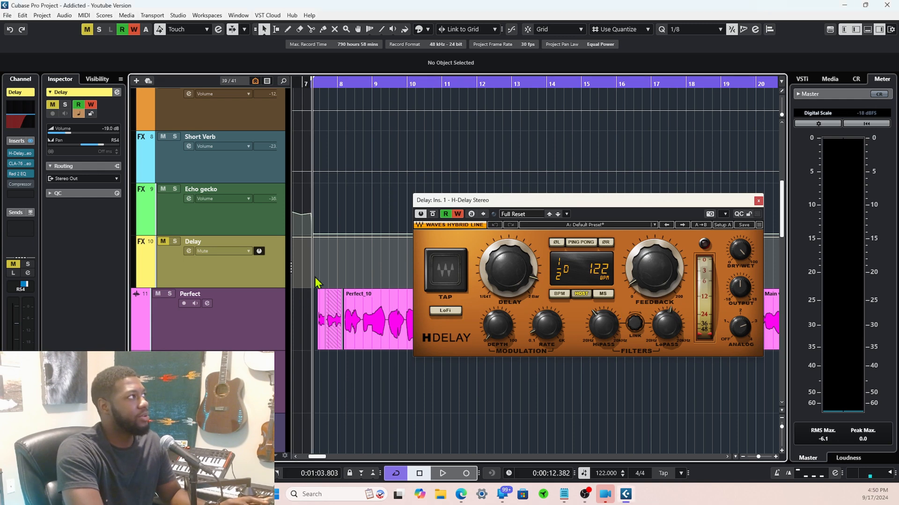
left_click(458, 215)
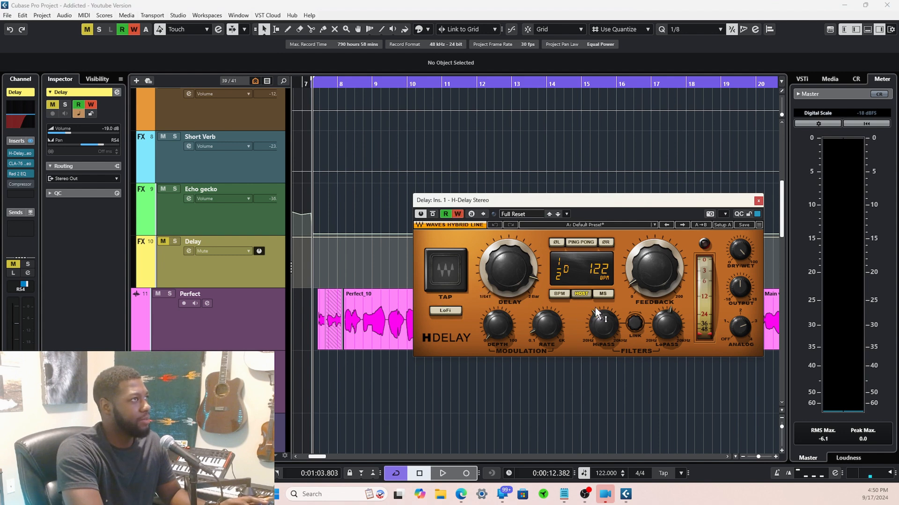
key("space")
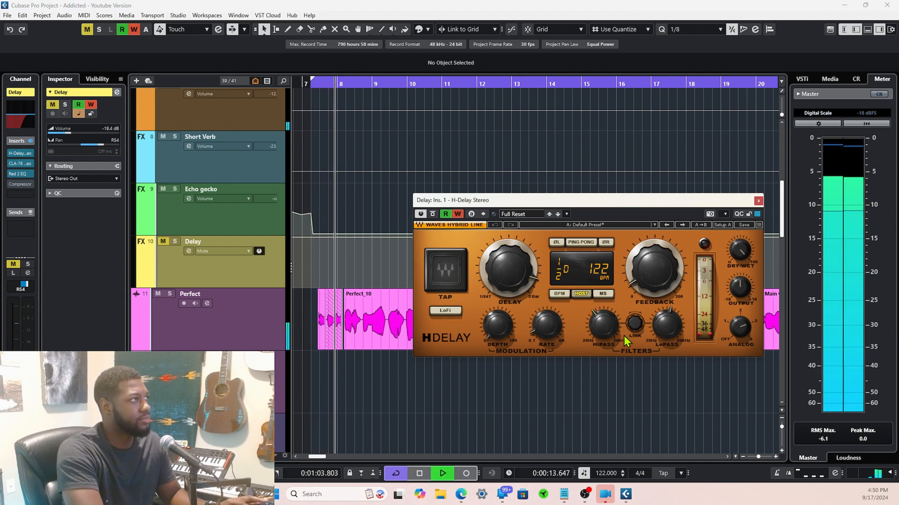
left_click_drag(556, 201, 506, 128)
mouse_move(563, 256)
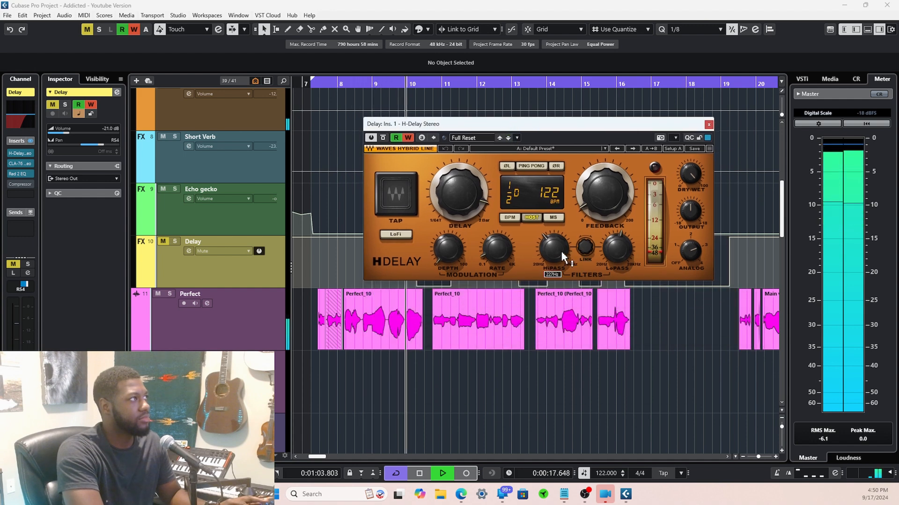
left_click_drag(563, 257, 563, 276)
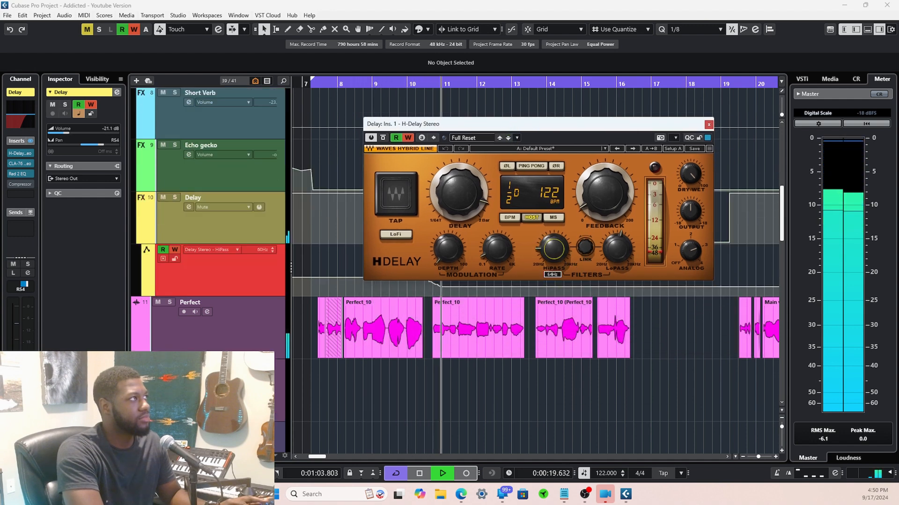
key("space")
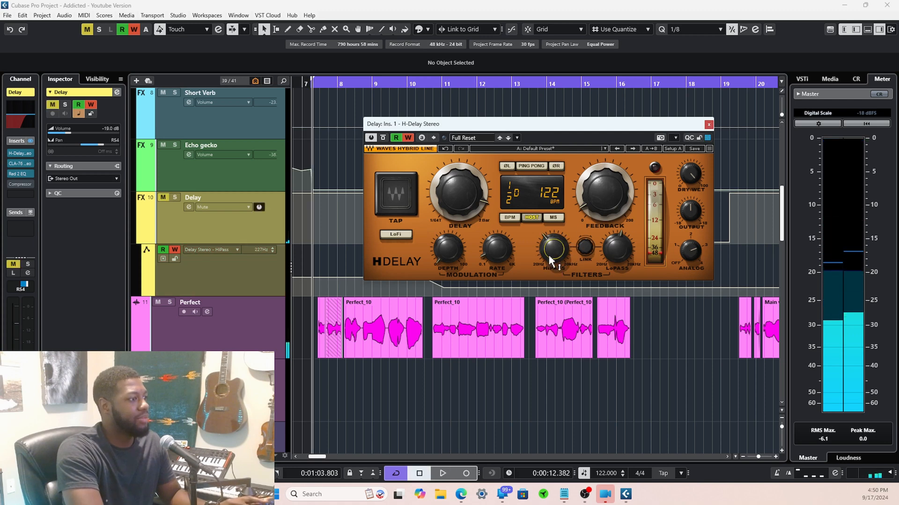
Close the H-Delay plug-in and play back the HiPass automation recorded around bars 10 and 11
left_click(709, 125)
scroll(473, 231, "up", 6)
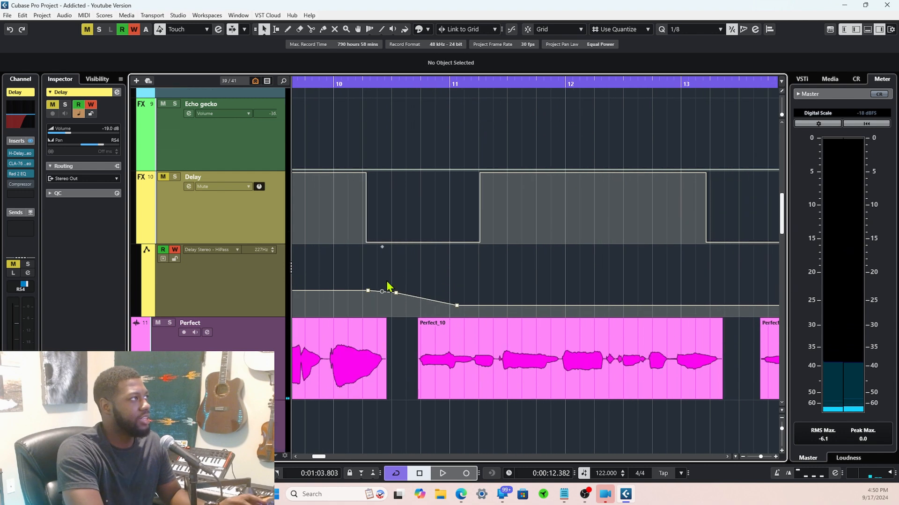
left_click(311, 141)
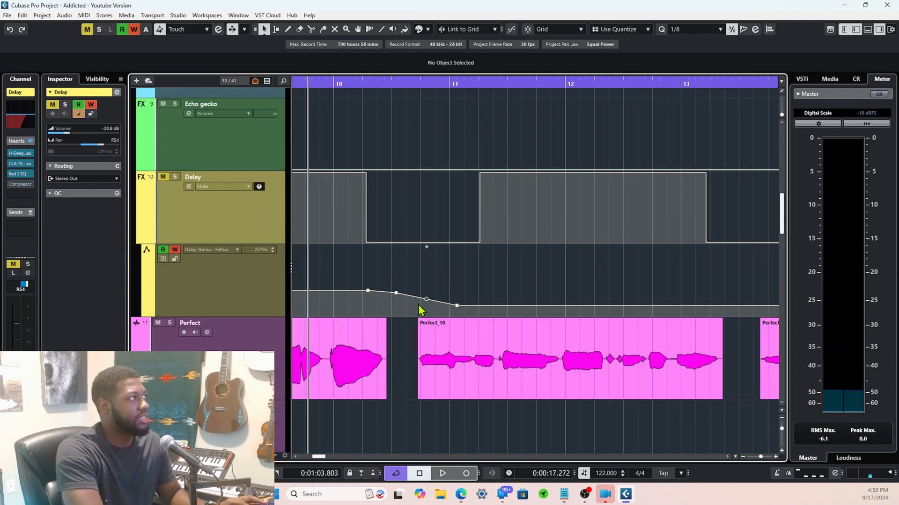
key("space")
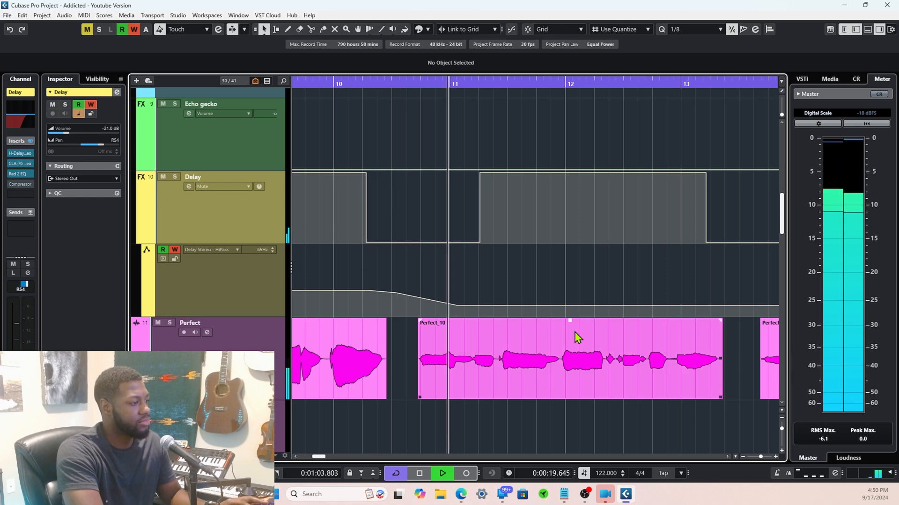
key("space")
Undo the recorded HiPass automation and turn off automation writing on its lane
key("ctrl+z")
scroll(477, 308, "down", 3)
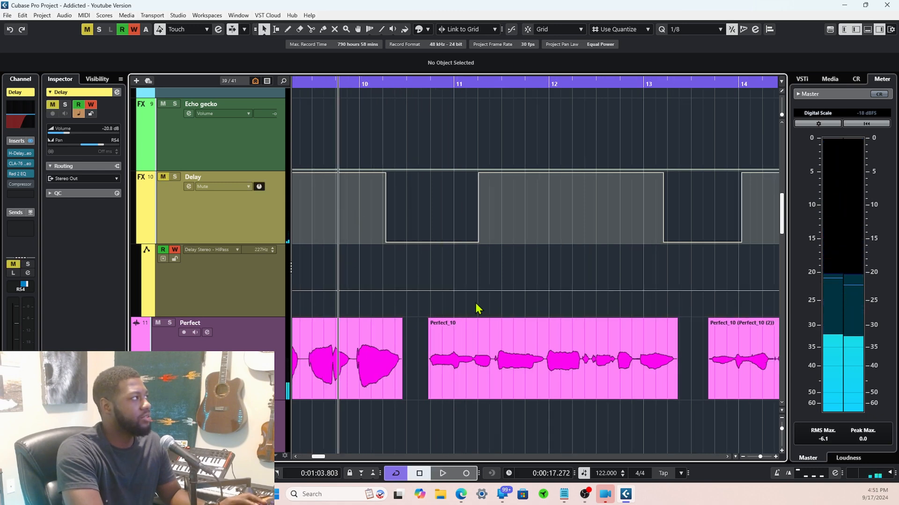
left_click(175, 250)
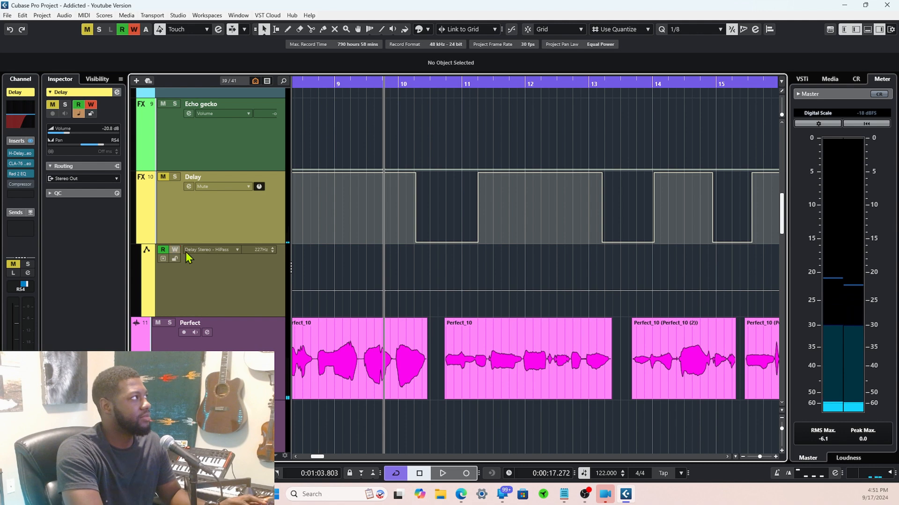
Look through the automation parameters and removal options offered on the Delay track's HiPass lane, and hide the lane
scroll(459, 260, "down", 3)
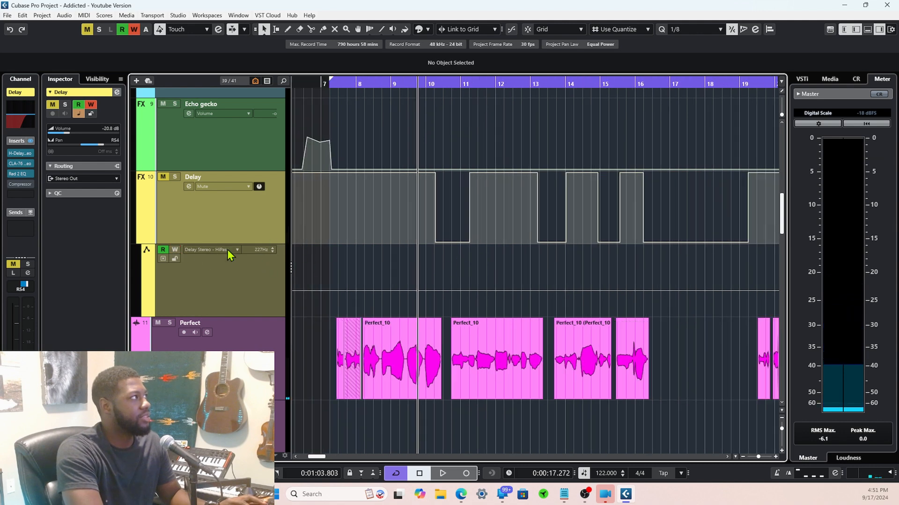
left_click(227, 249)
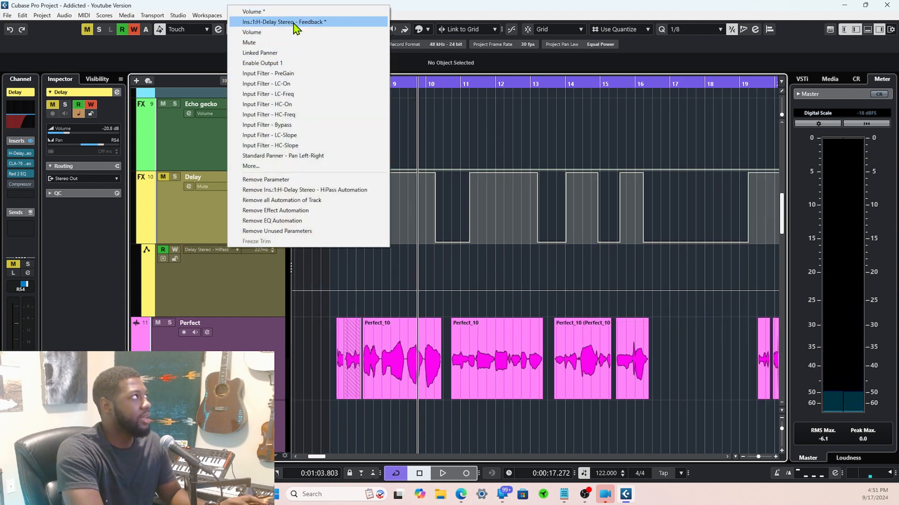
left_click(523, 372)
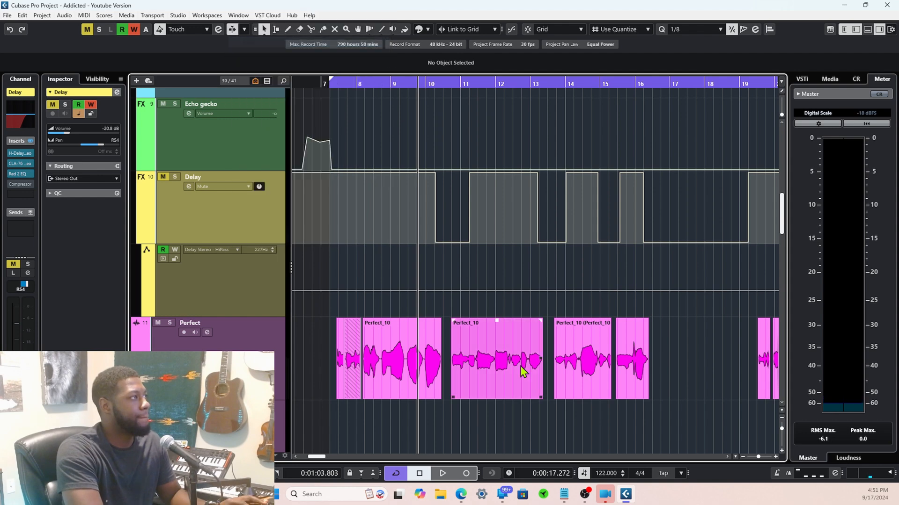
scroll(442, 302, "down", 3)
left_click(211, 251)
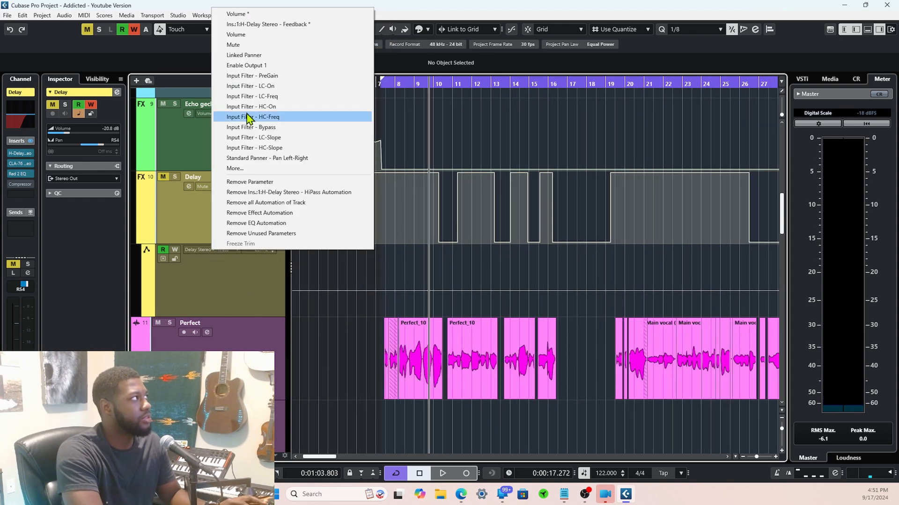
left_click(244, 50)
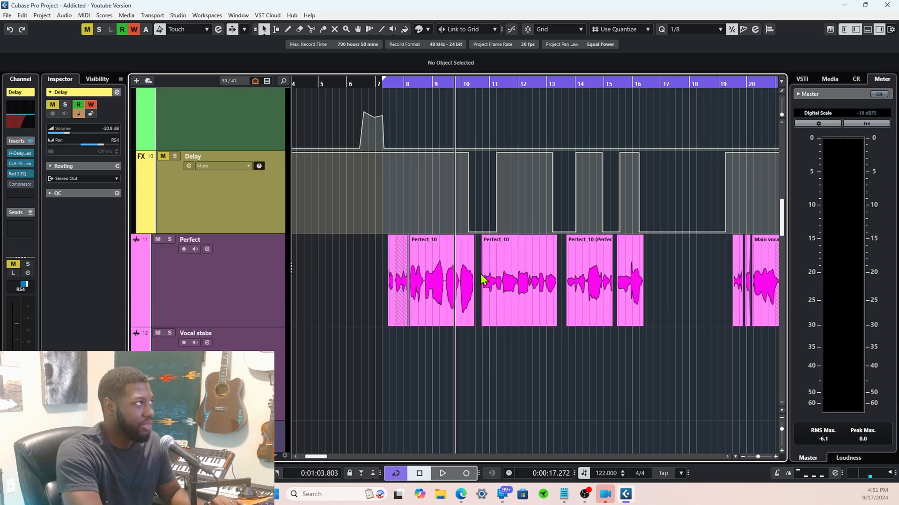
Move the Off point of the Delay track's mute automation near bar 11 to 11.2.1 and turn off automation writing on the track
scroll(480, 278, "right", 2)
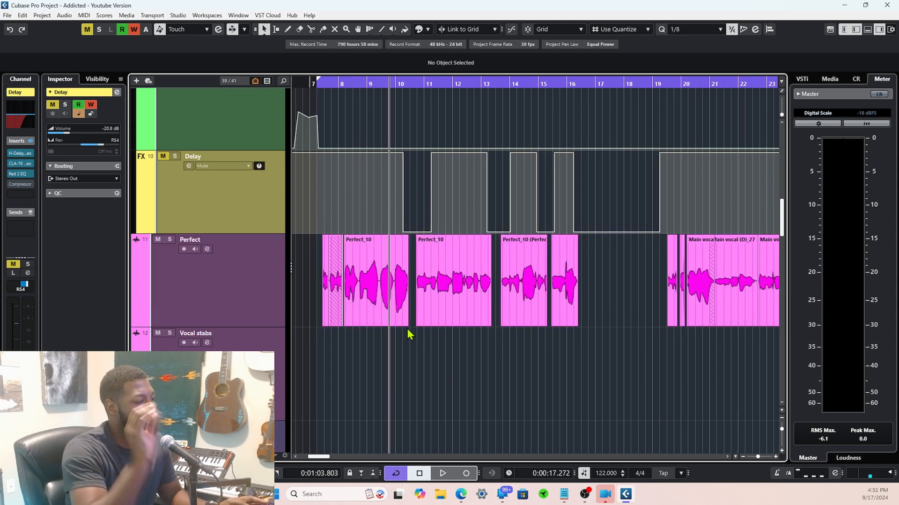
scroll(401, 262, "up", 2)
scroll(439, 244, "up", 2)
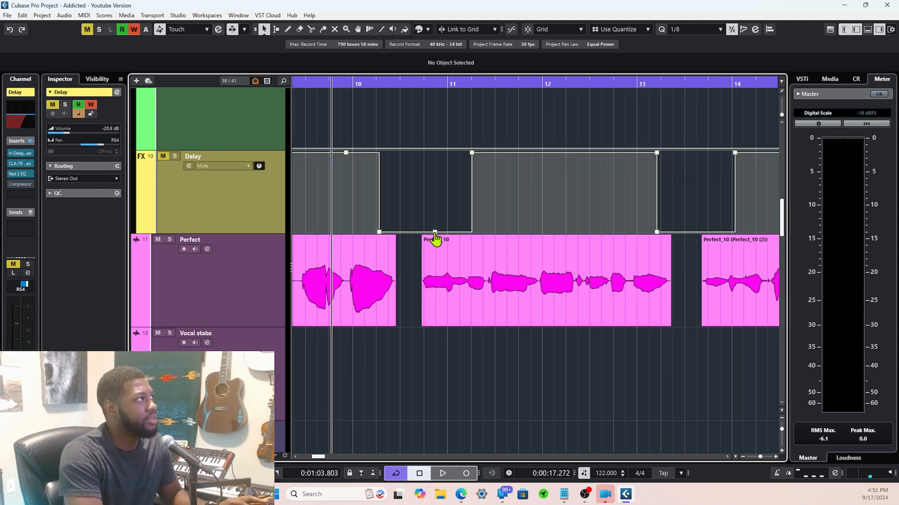
left_click_drag(435, 238, 473, 245)
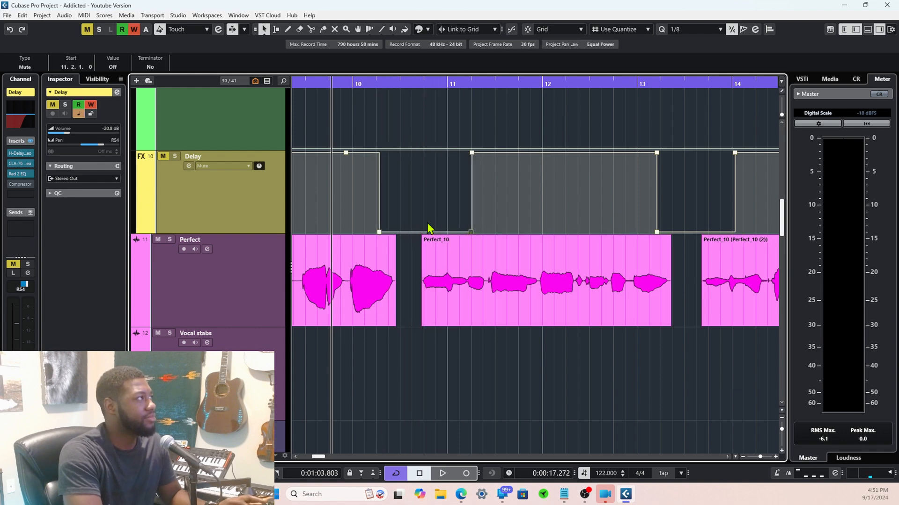
scroll(429, 227, "down", 2)
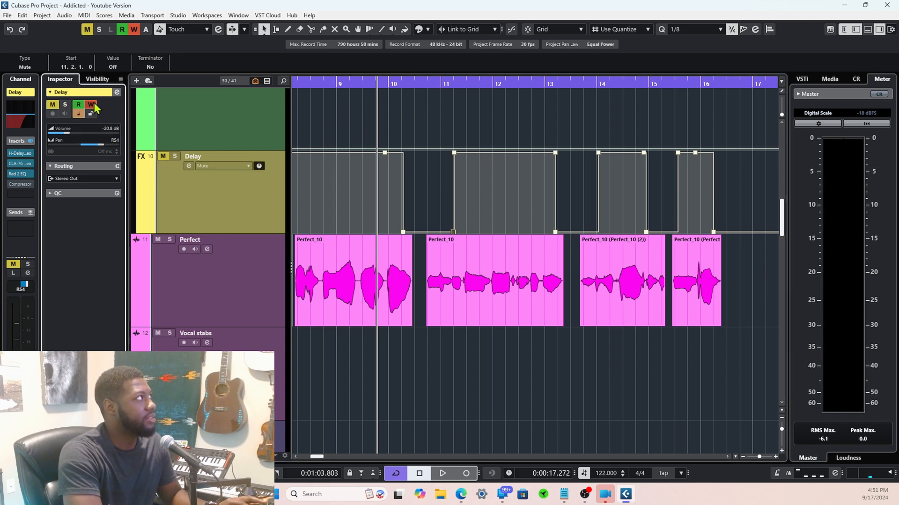
scroll(358, 271, "down", 2)
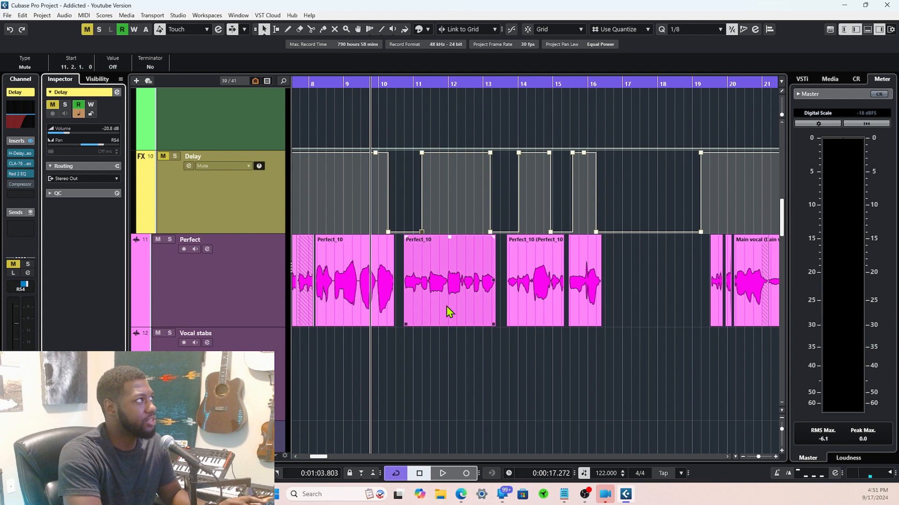
Play back the Delay track's mute automation from bar 9 across the following vocal phrases
scroll(585, 322, "left", 3)
left_click(417, 351)
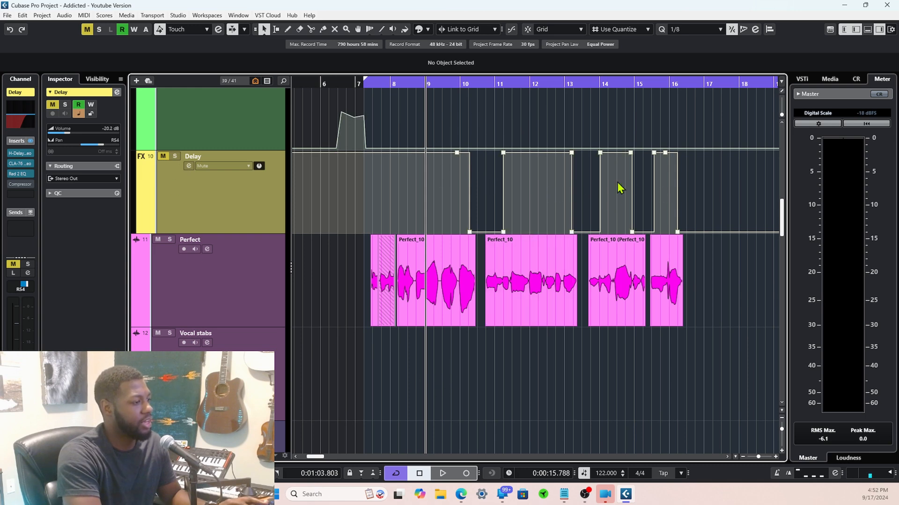
key("space")
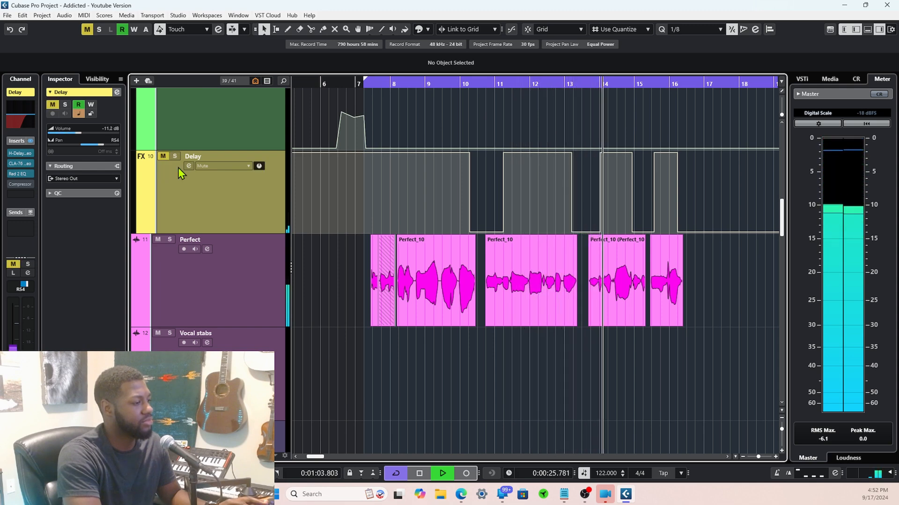
key("space")
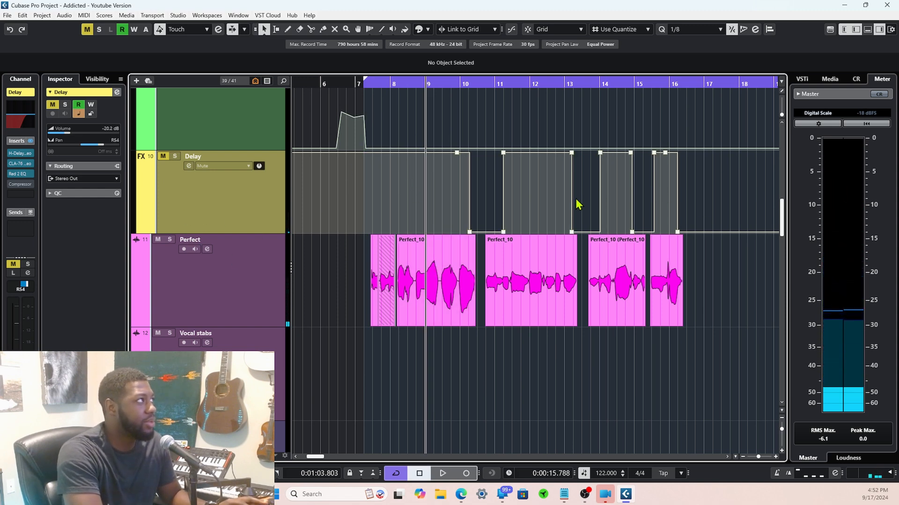
Play the passage from just before bar 9 past bar 11 to check the Delay track's mute automation between the phrases
right_click(240, 170)
left_click(491, 372)
scroll(491, 372, "up", 3)
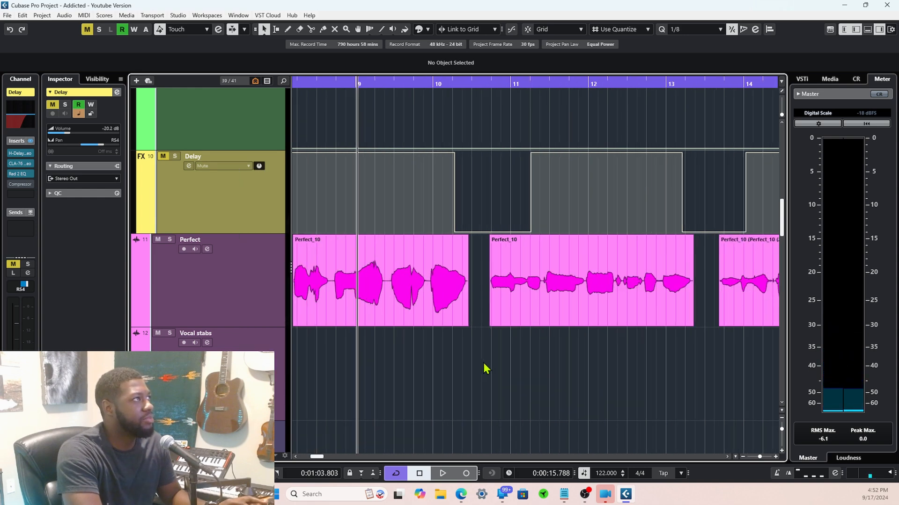
left_click(485, 365)
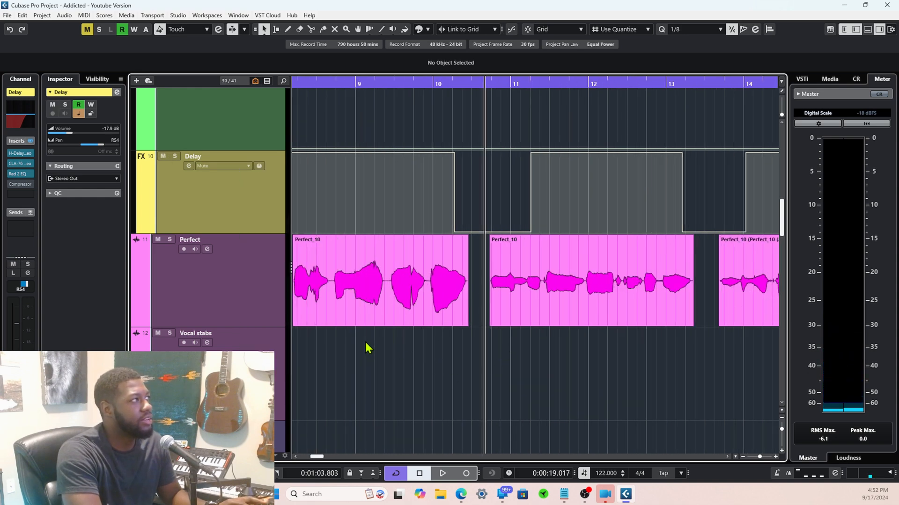
left_click(350, 343)
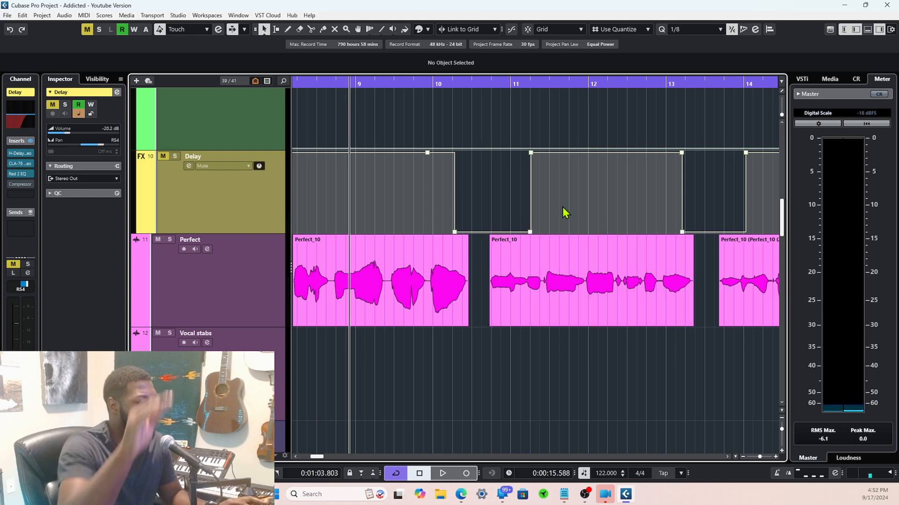
key("space")
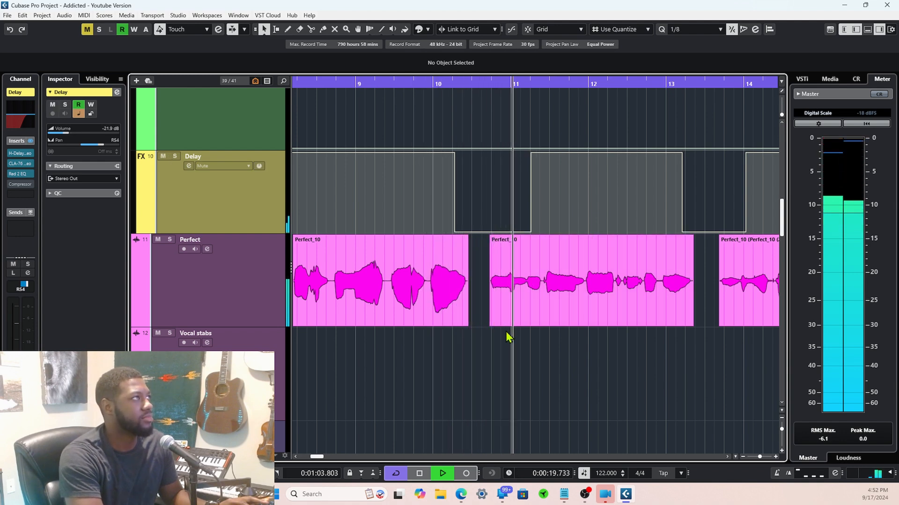
key("space")
Show the Delay track's volume automation and lower the point just after bar 11 to -38.4 at 11.2.1.38 during playback
left_click(210, 168)
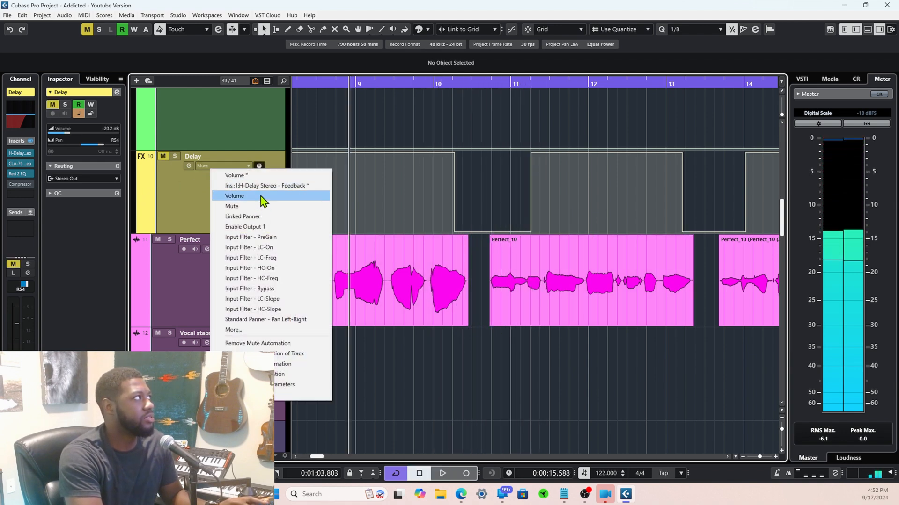
left_click(267, 176)
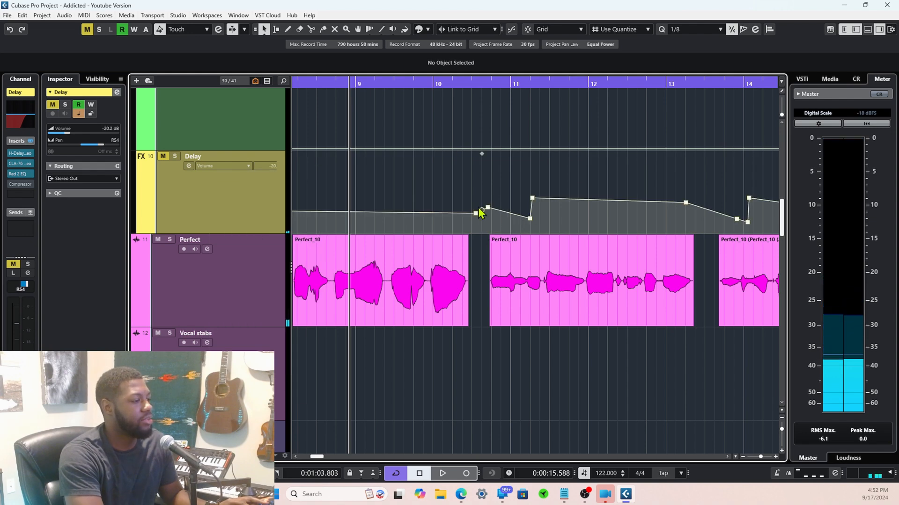
scroll(521, 217, "up", 2)
scroll(524, 220, "up", 1)
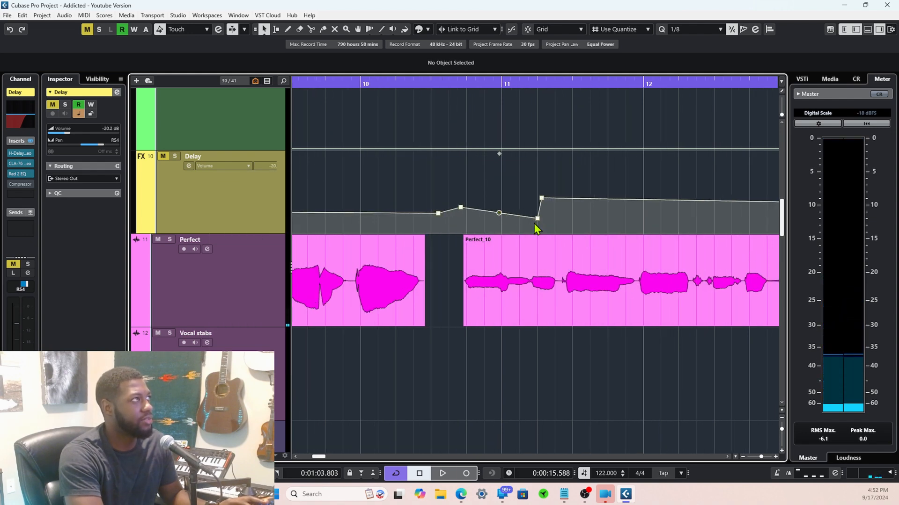
key("space")
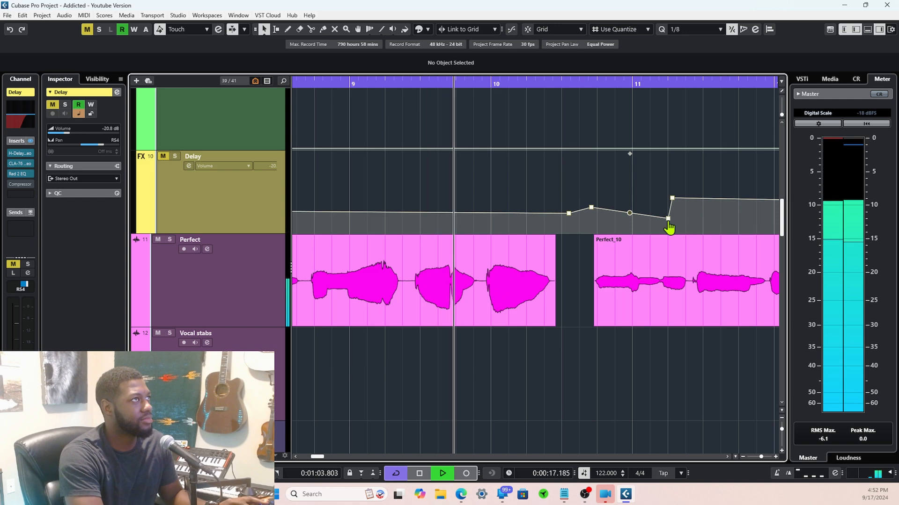
left_click_drag(669, 226, 670, 229)
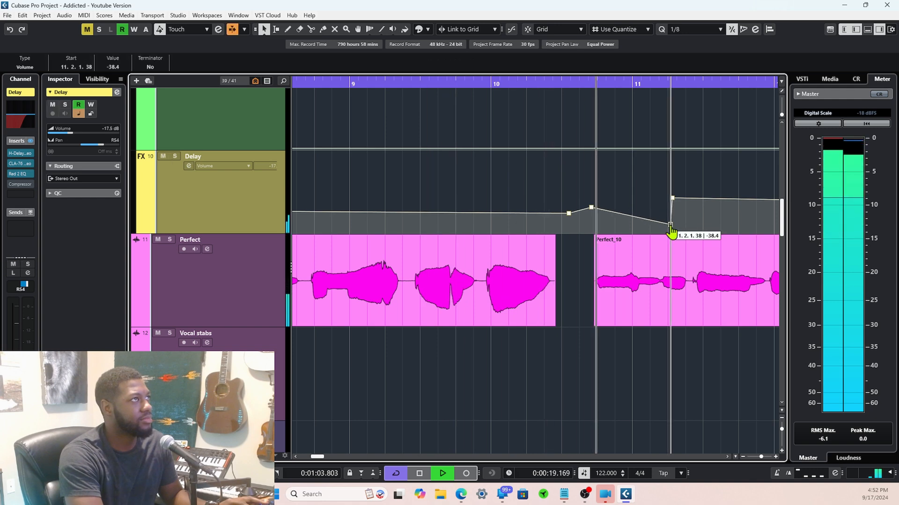
key("space")
Play back the Delay track's volume automation from about bar 9, then from bar 12 through the next phrases
scroll(628, 270, "down", 5)
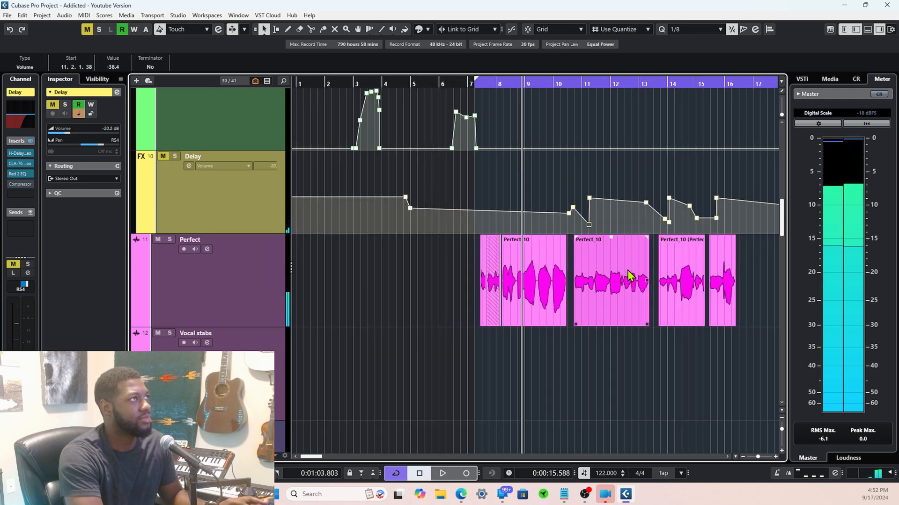
key("space")
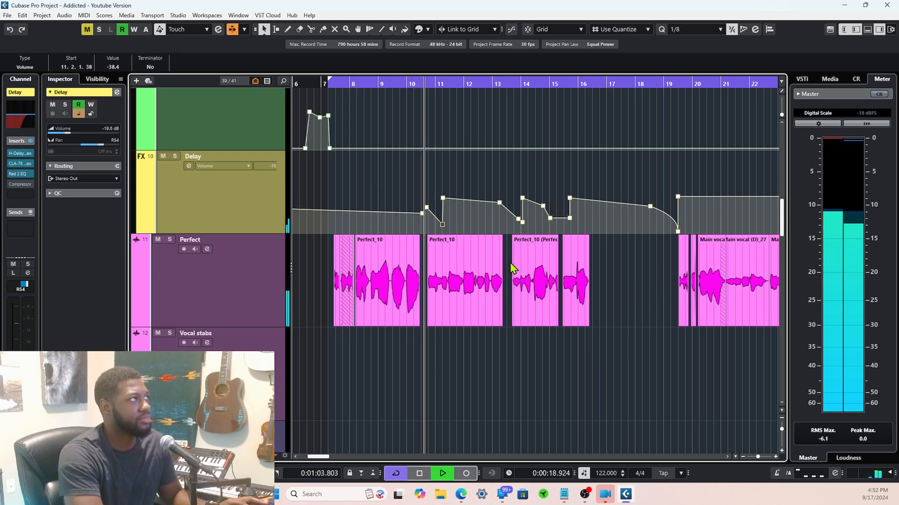
key("space")
key("m")
left_click(499, 342)
left_click(476, 348)
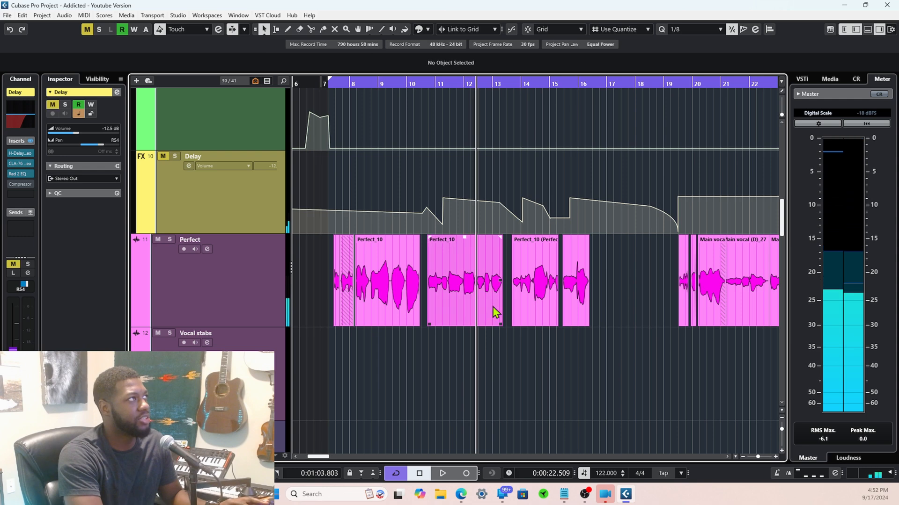
key("space")
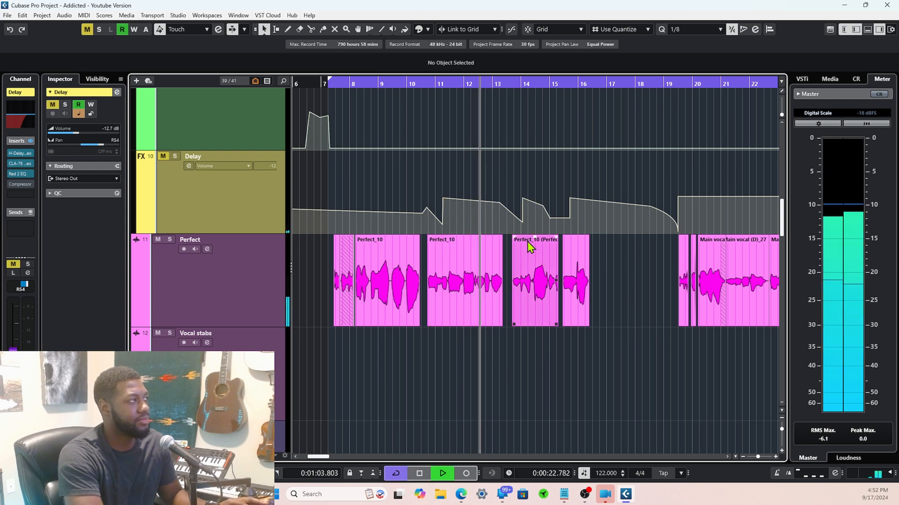
key("m")
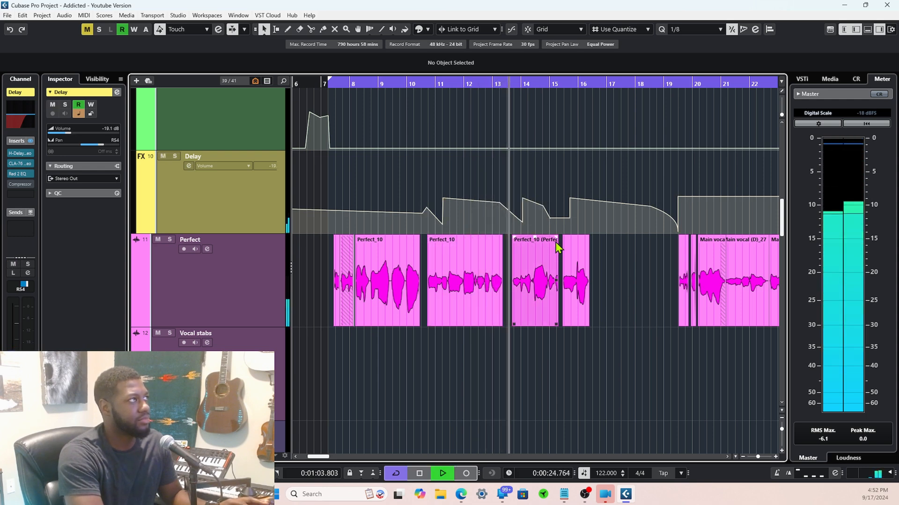
key("m")
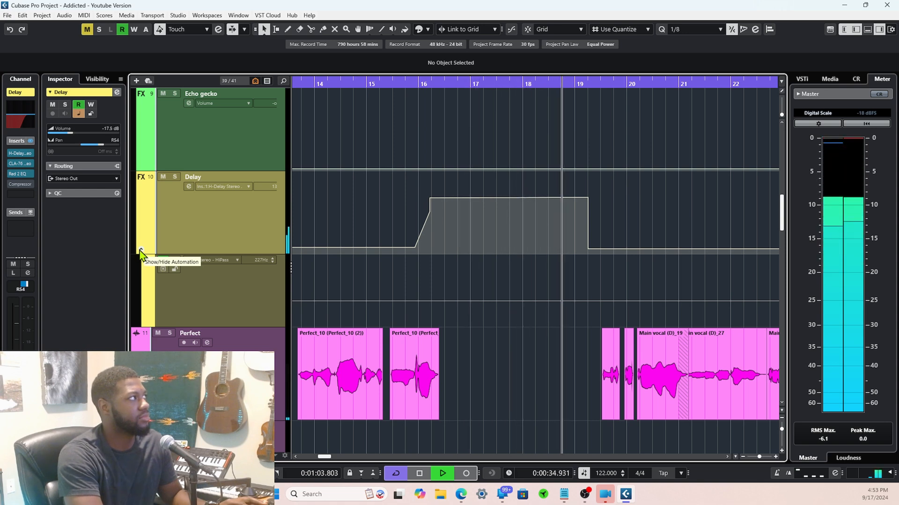
Hide the Delay track's HiPass automation lane and stop playback
left_click(141, 251)
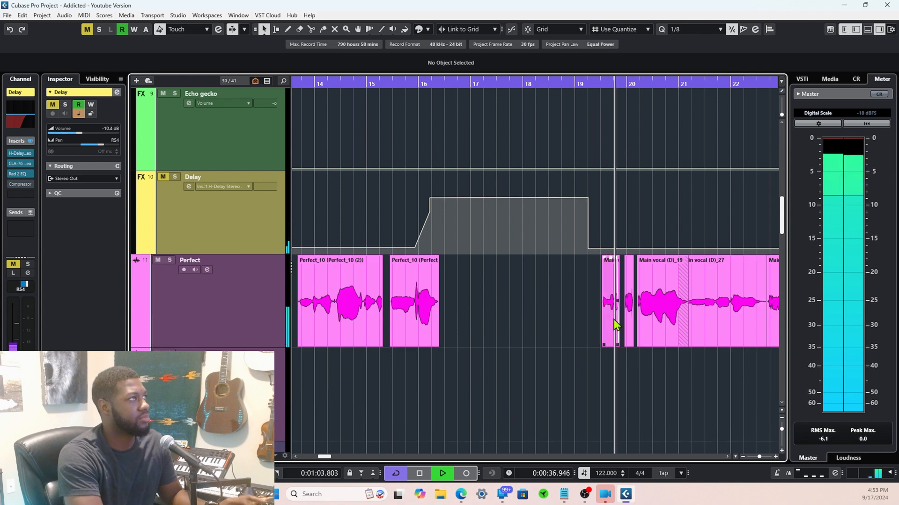
key("space")
scroll(530, 315, "down", 2)
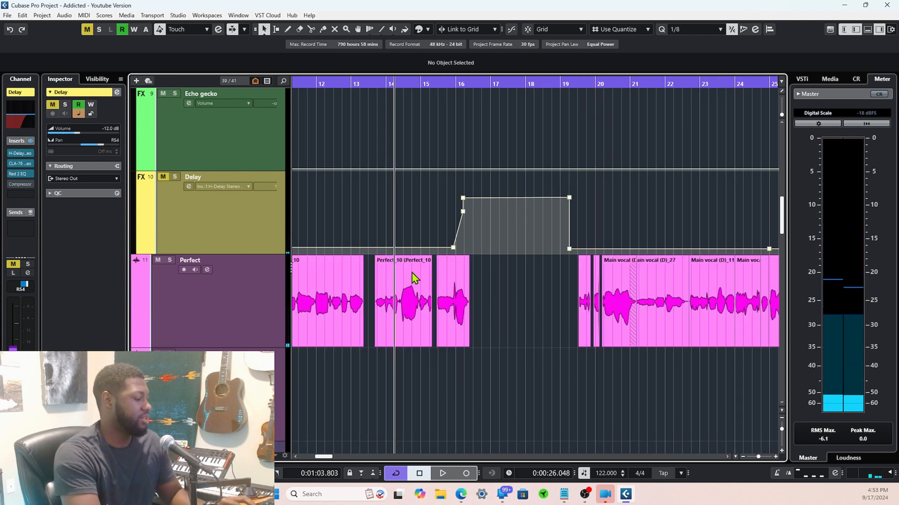
Open the Delay channel's H-Delay plug-in, play its feedback automation from bar 14 with the knobs in view, and close the plug-in
key("F3")
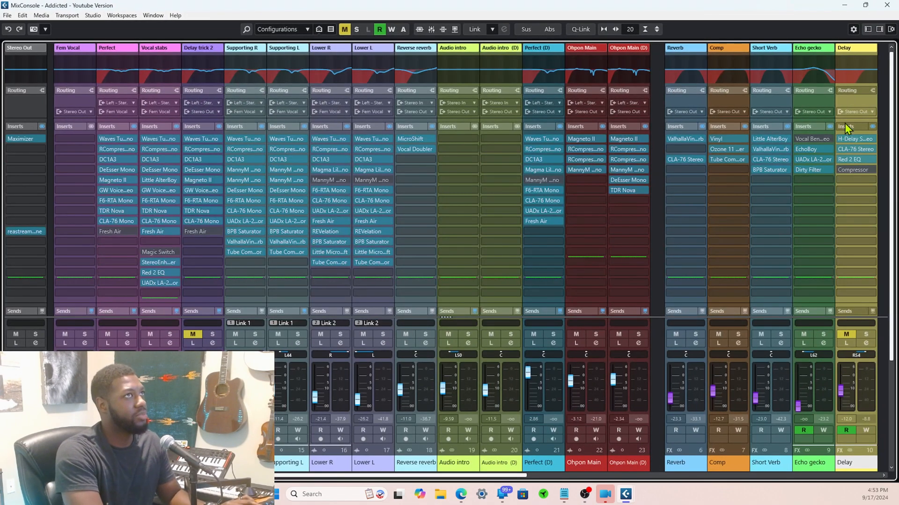
left_click(850, 140)
key("F3")
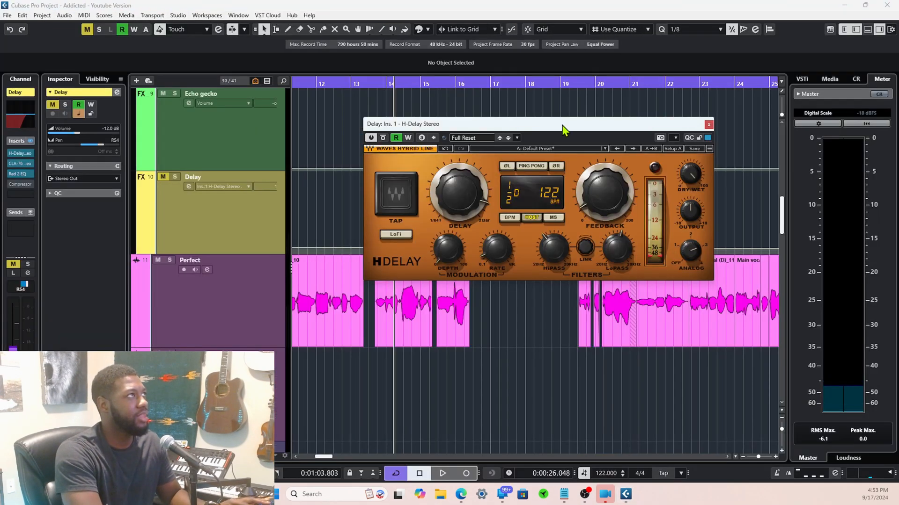
left_click_drag(562, 130, 290, 110)
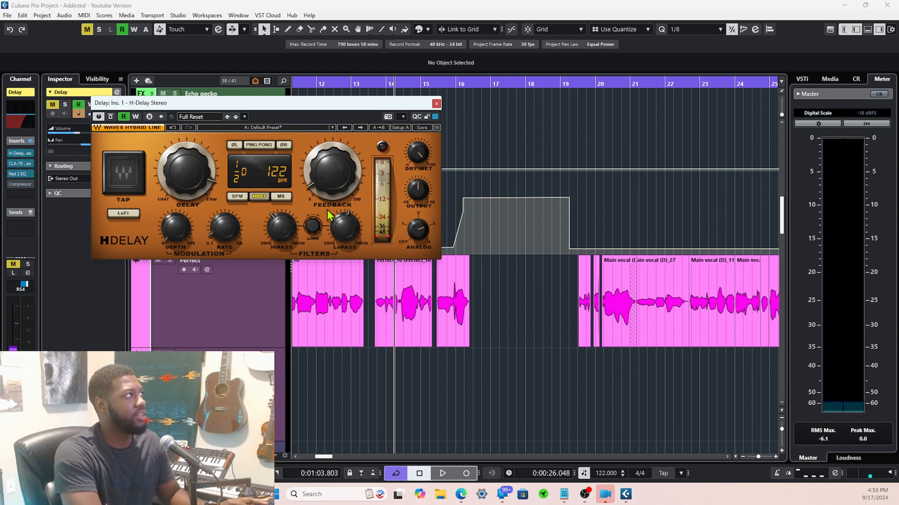
key("space")
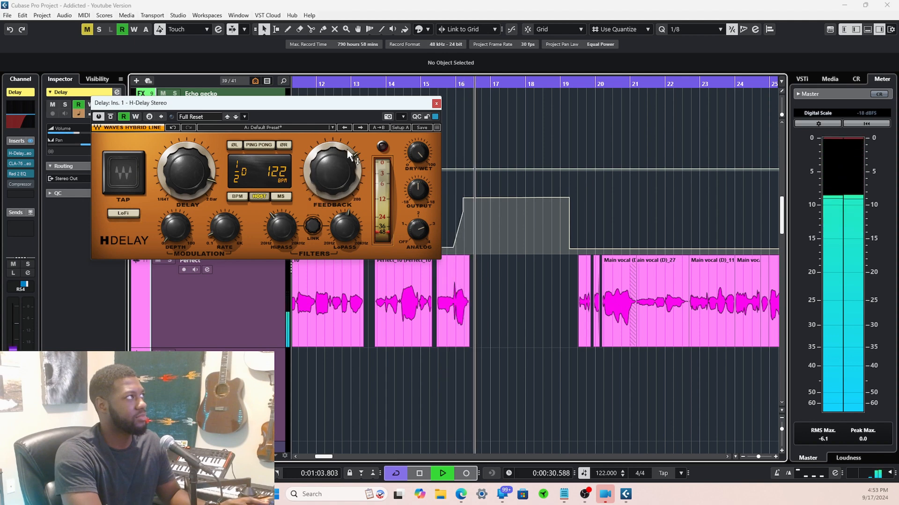
left_click(436, 103)
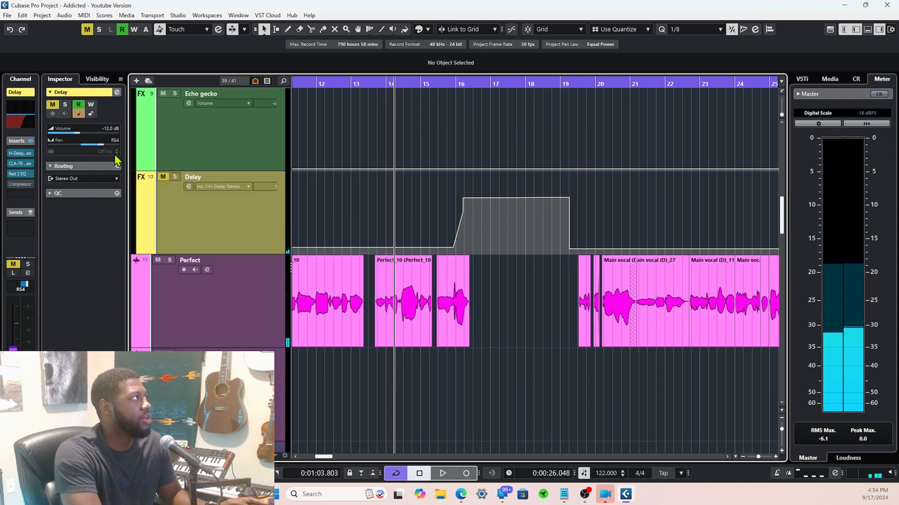
Switch the Delay track's lane to volume automation and play it from about bar 14 past bar 19
left_click(243, 186)
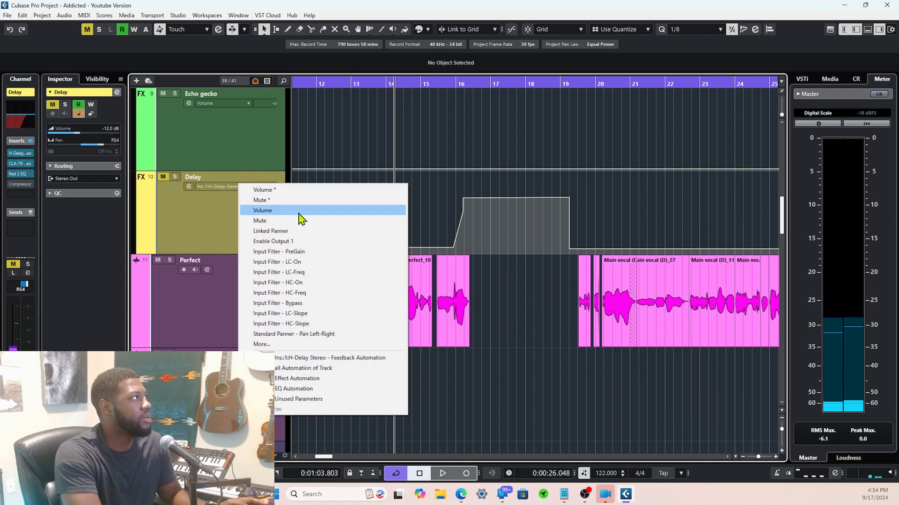
left_click(291, 190)
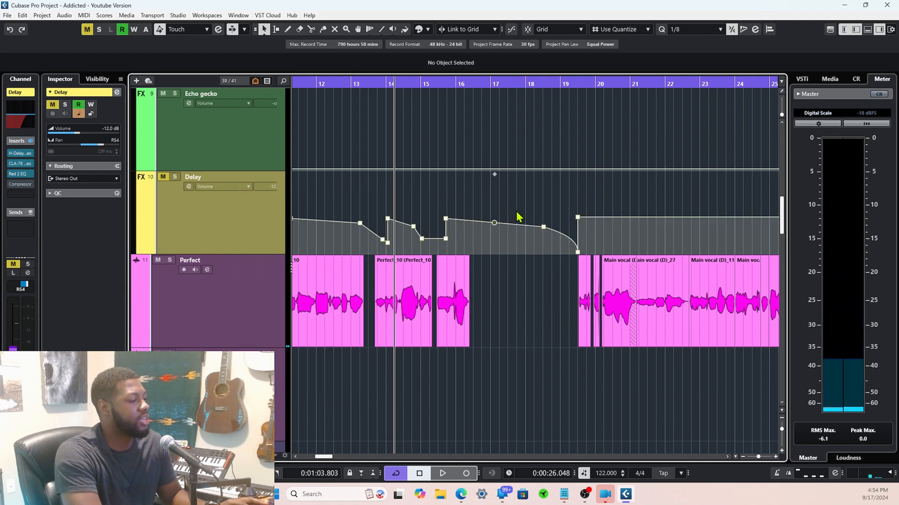
key("space")
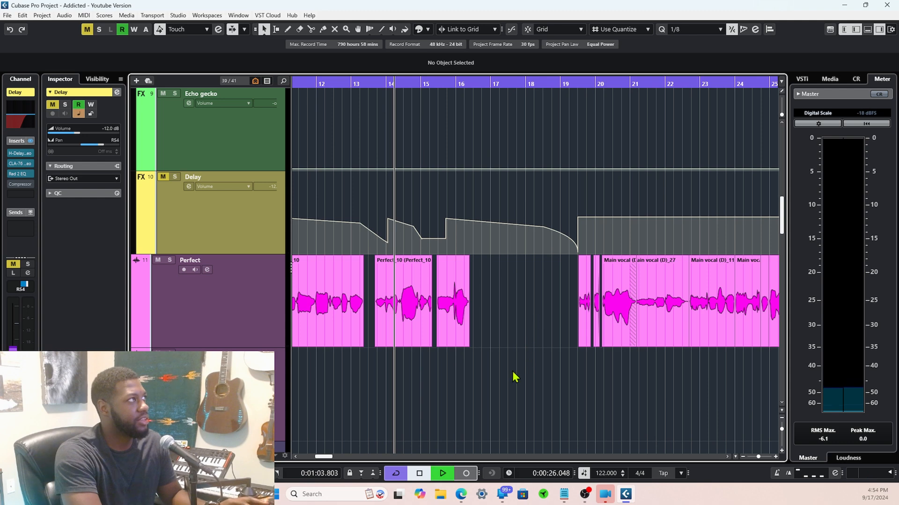
left_click(414, 395)
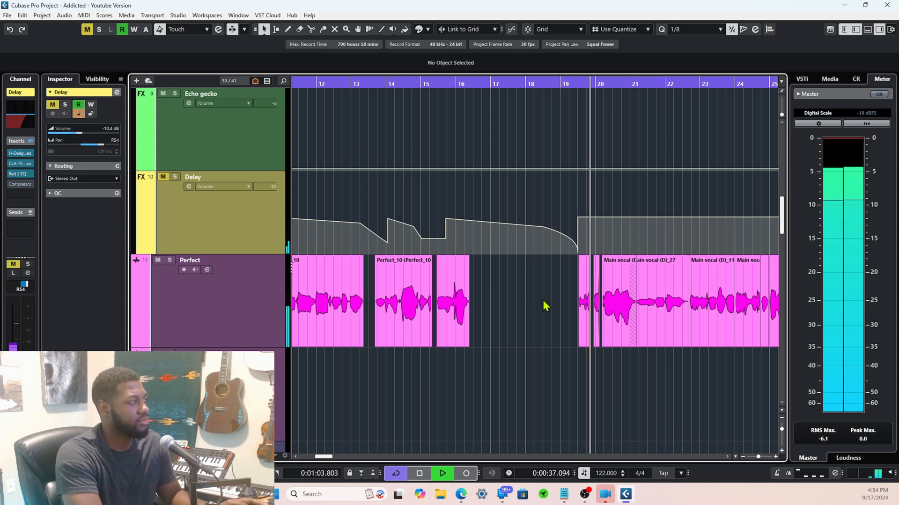
scroll(567, 362, "down", 4)
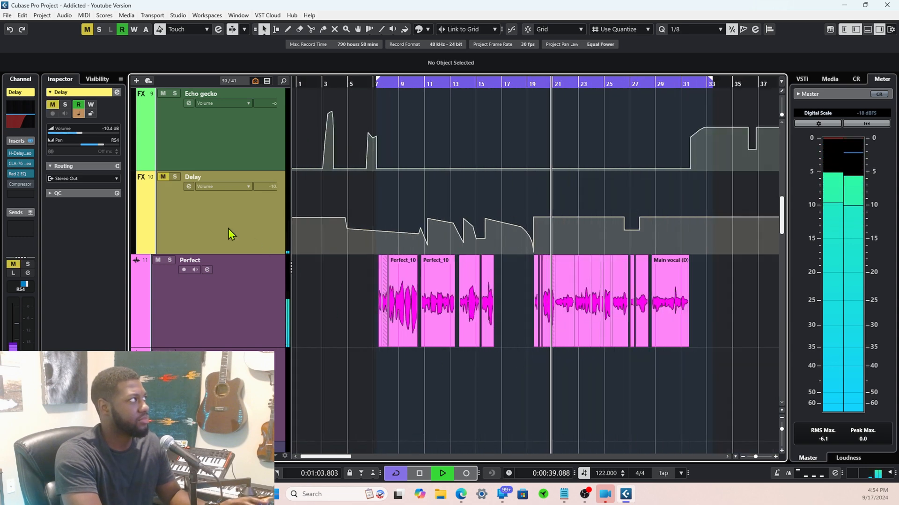
key("space")
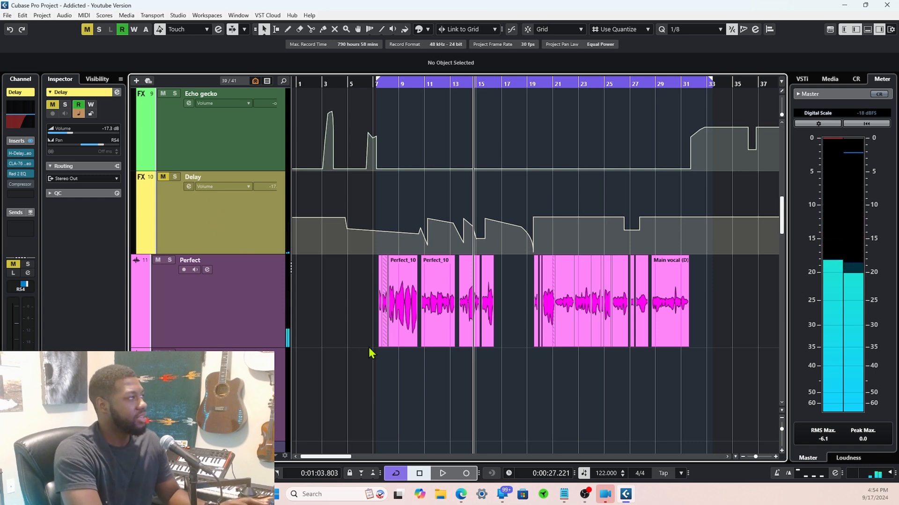
Collapse the FX Channels folder in the track list
scroll(457, 343, "down", 5)
scroll(457, 346, "down", 5)
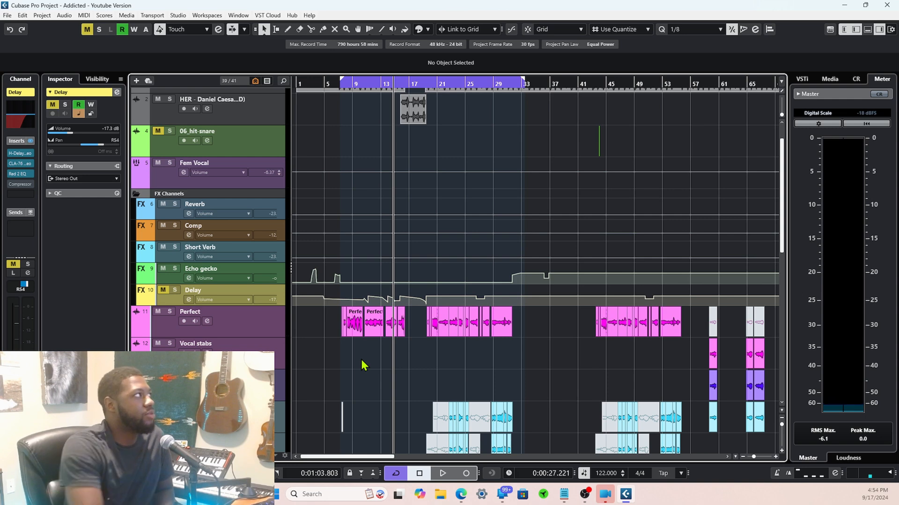
left_click(137, 195)
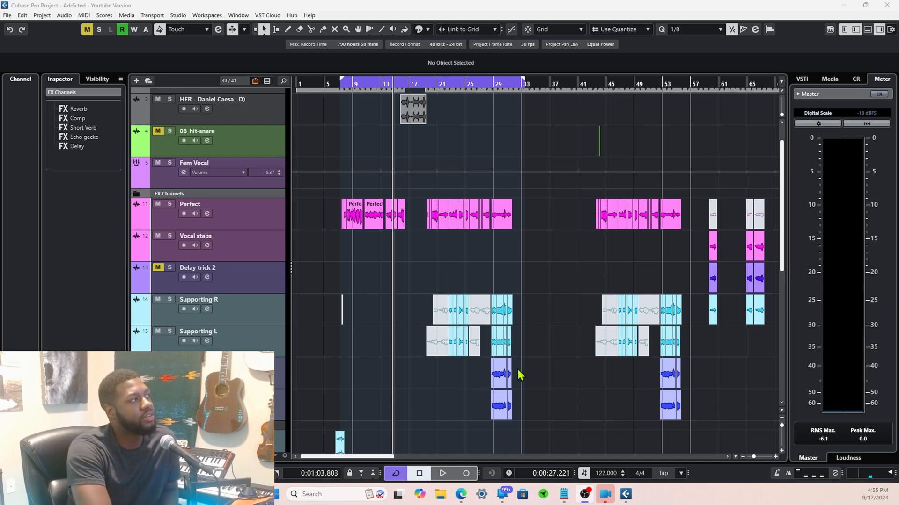
Look over the whole arrangement with all tracks at minimal height, from the beat tracks down to the group tracks
scroll(458, 355, "down", 5)
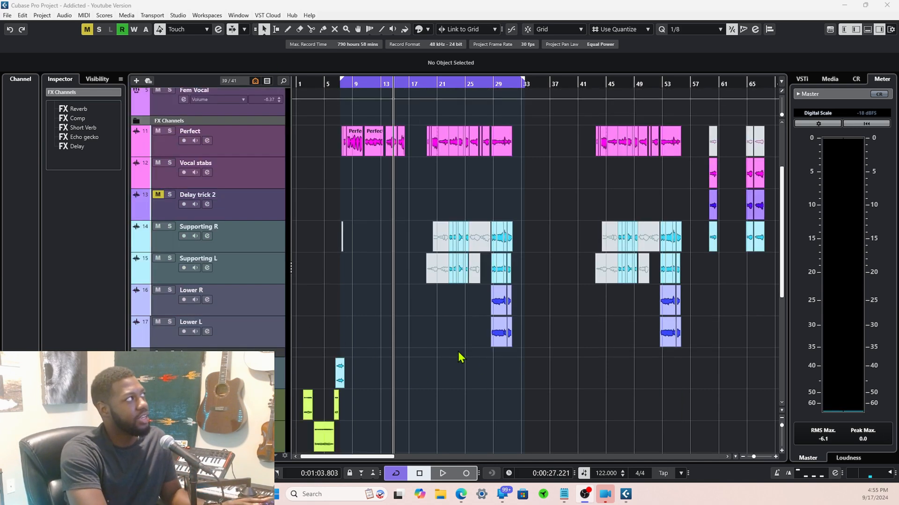
scroll(453, 370, "up", 6)
scroll(452, 365, "down", 4)
scroll(457, 360, "up", 5)
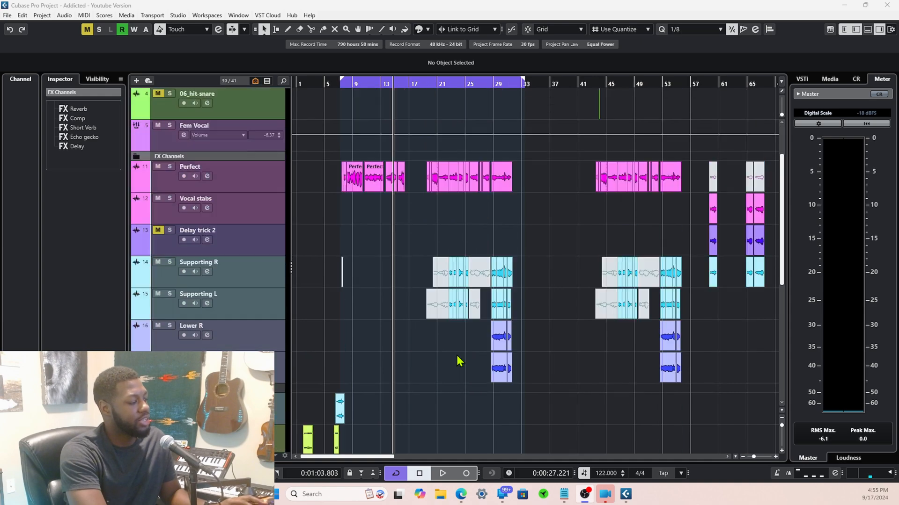
left_click_drag(42, 349, 45, 348)
key("g")
key("g")
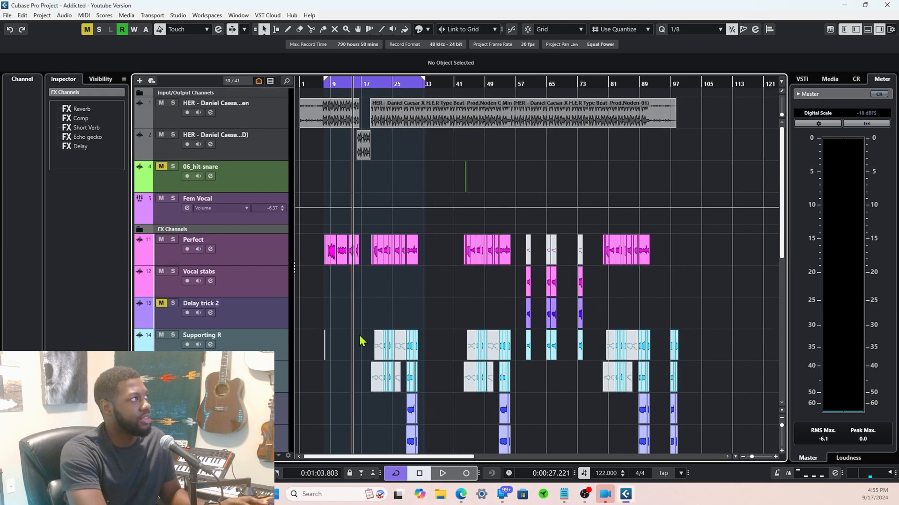
key("shift+g")
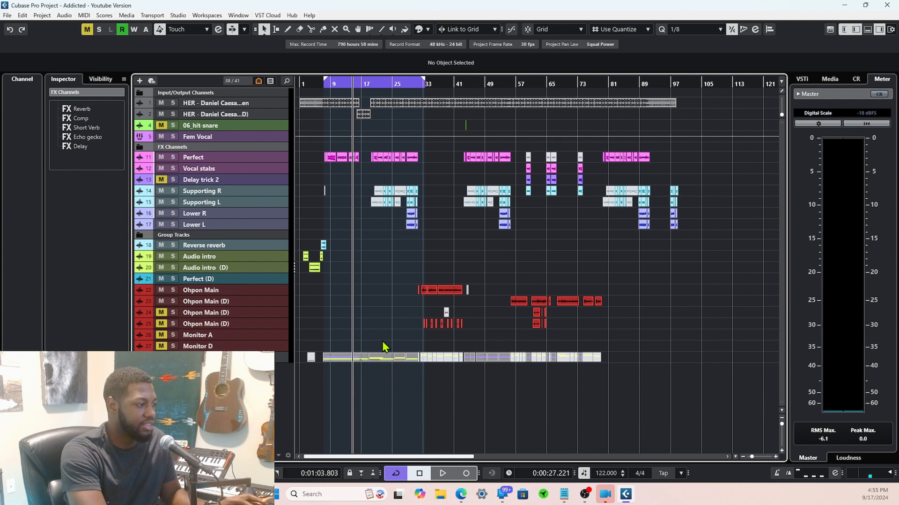
key("g")
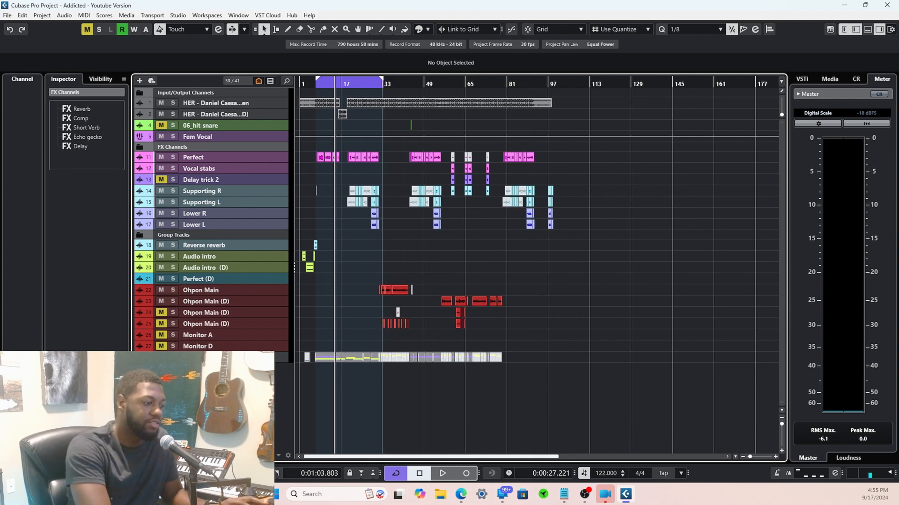